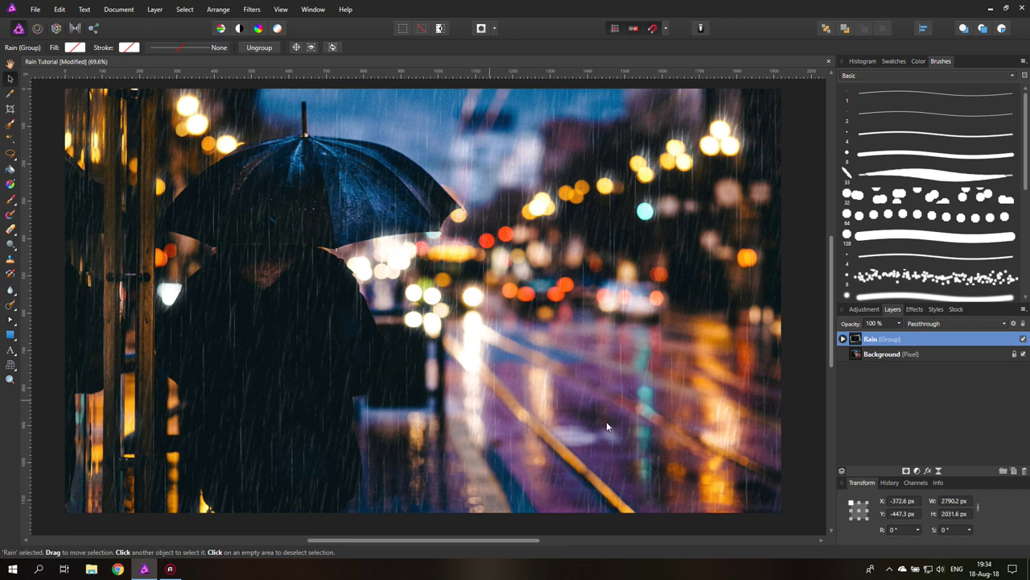
# Hide and delete the old Rain group, leaving only the Background photo layer.
pyautogui.click(1023, 339)
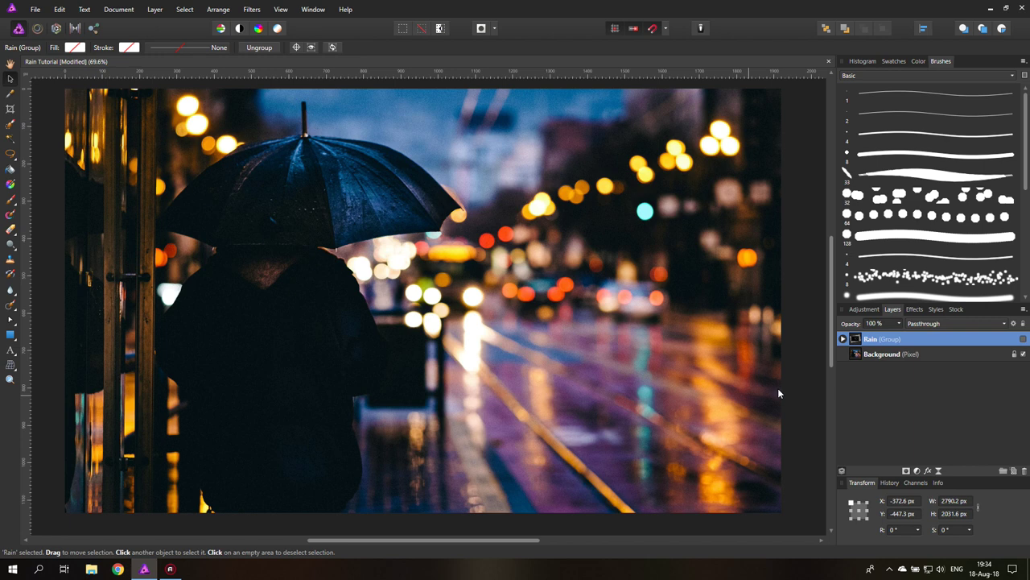
pyautogui.click(1025, 473)
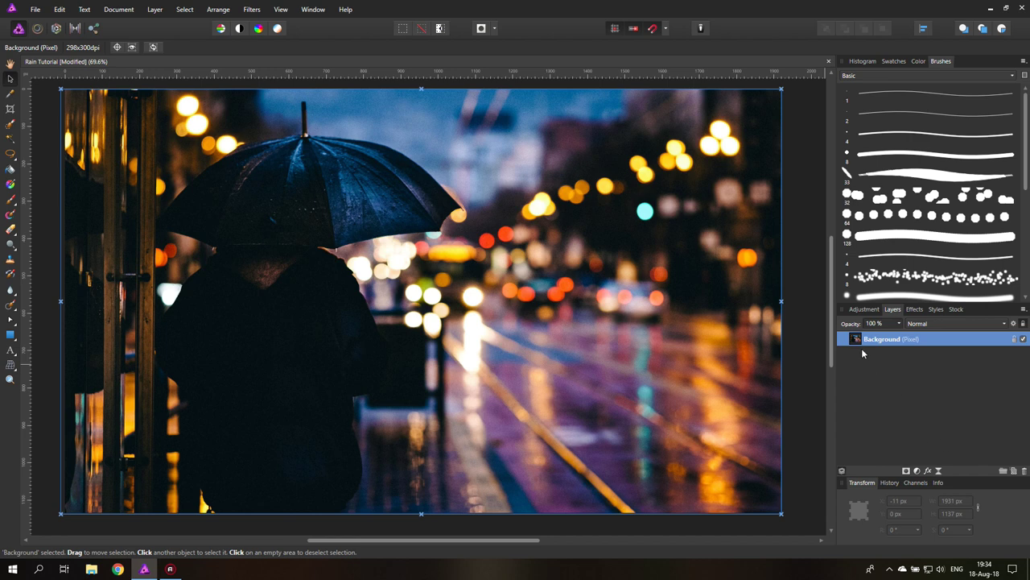
# Add a new pixel layer filled with Perlin Noise: 3 octaves, zoom 7.4, persistence 3.9 px.
pyautogui.click(1013, 471)
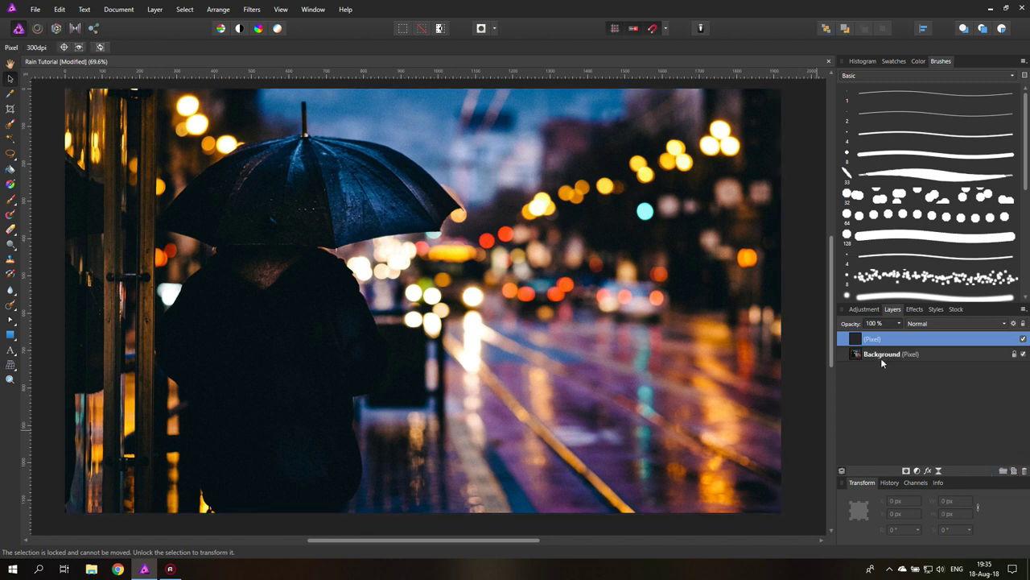
pyautogui.click(248, 9)
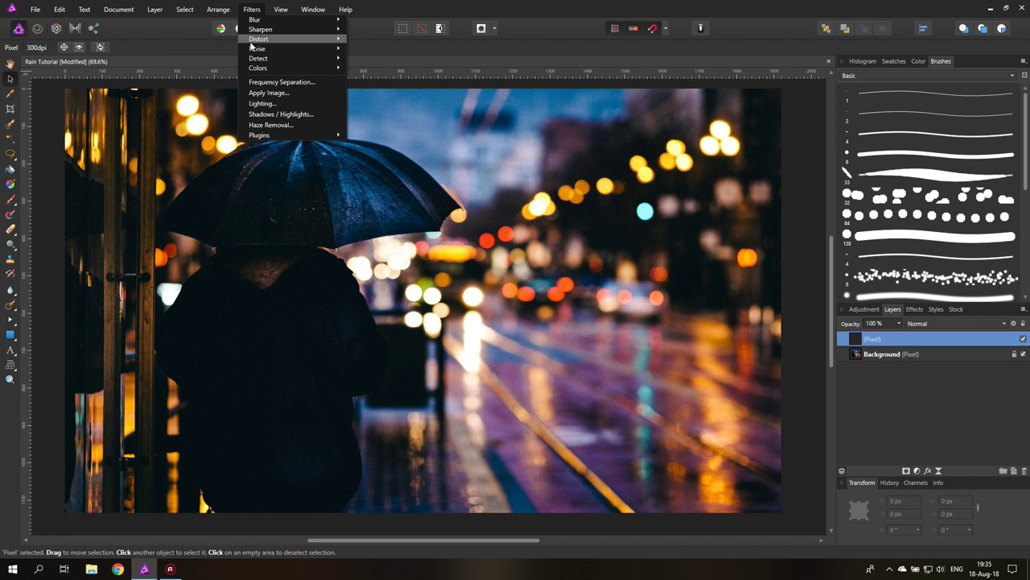
pyautogui.moveTo(256, 50)
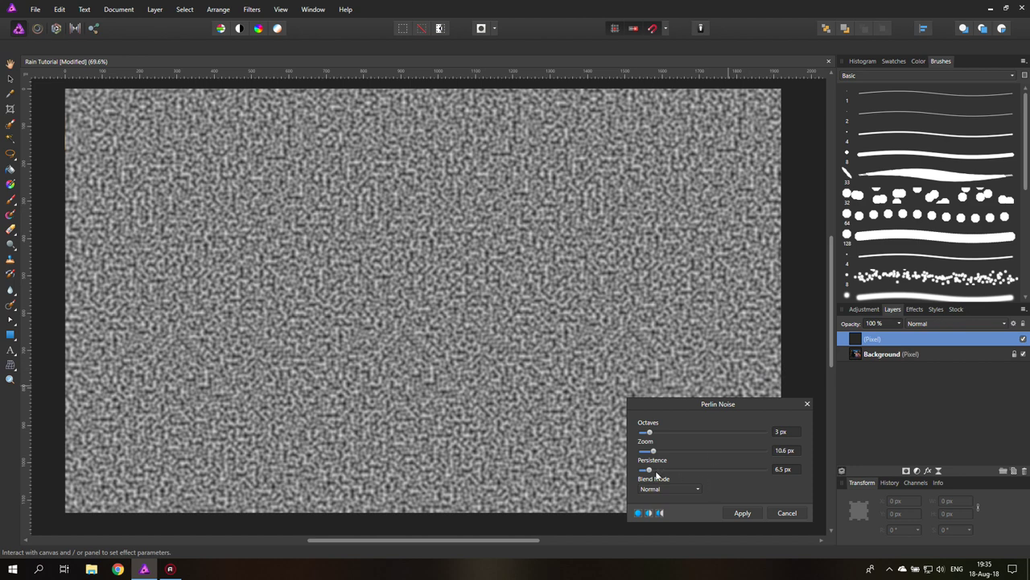
pyautogui.moveTo(649, 469)
pyautogui.mouseDown()
pyautogui.moveTo(668, 472)
pyautogui.moveTo(645, 472)
pyautogui.moveTo(656, 451)
pyautogui.moveTo(711, 453)
pyautogui.moveTo(649, 453)
pyautogui.mouseUp()
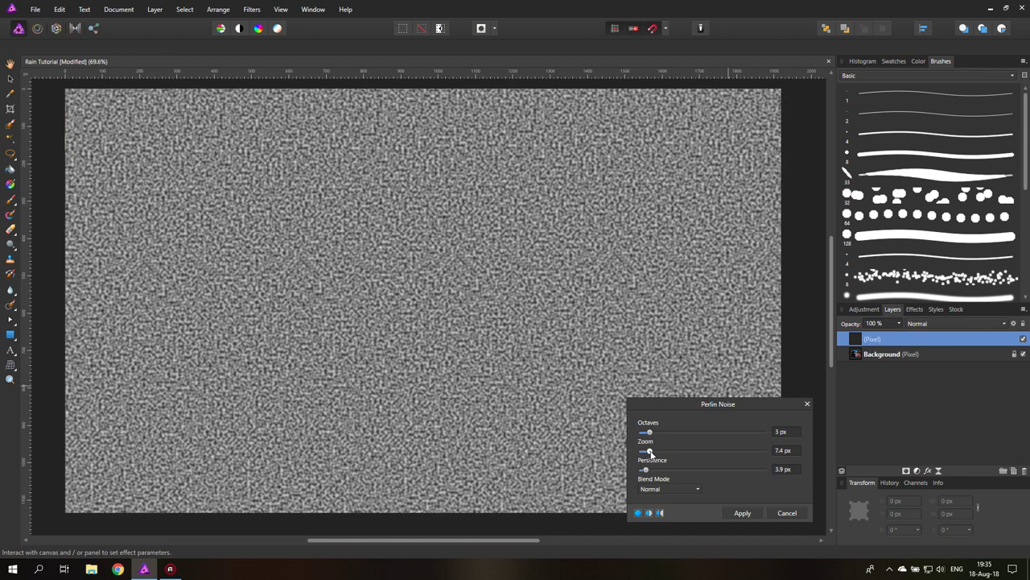
pyautogui.click(743, 514)
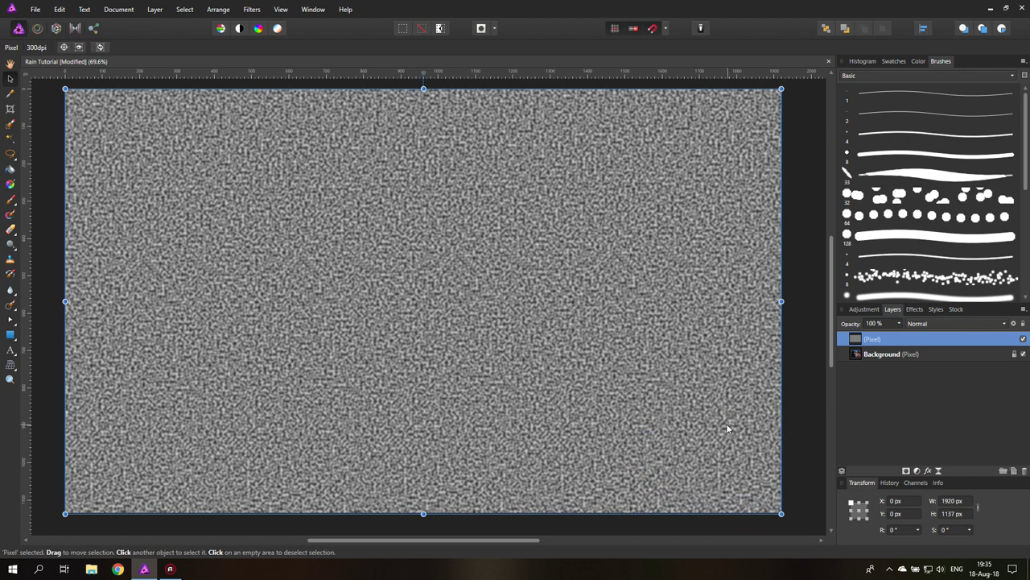
# Apply a 59.8 px Motion Blur at 80° to the noise for diagonal streaks.
pyautogui.click(256, 9)
pyautogui.moveTo(260, 37)
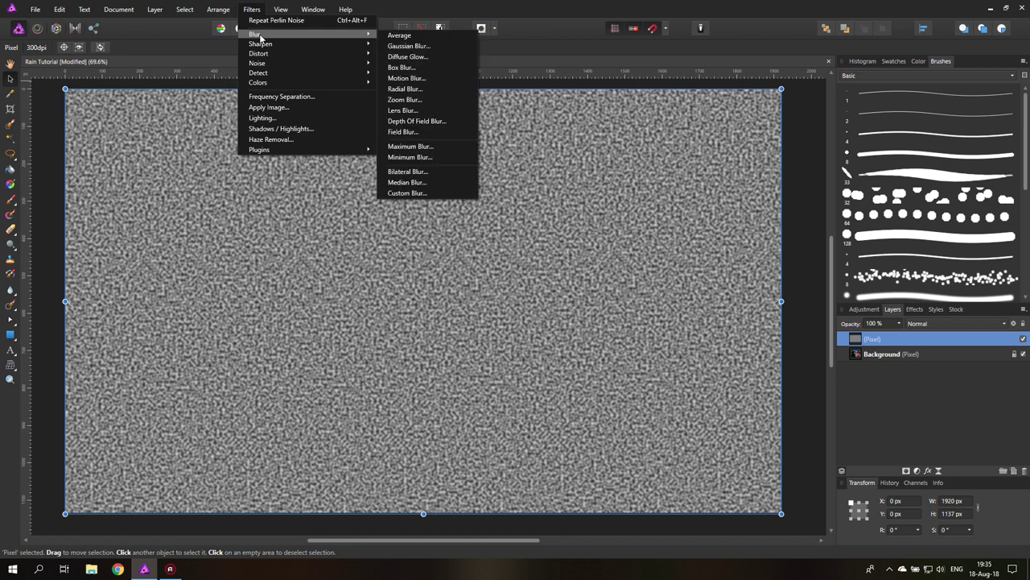
pyautogui.click(440, 78)
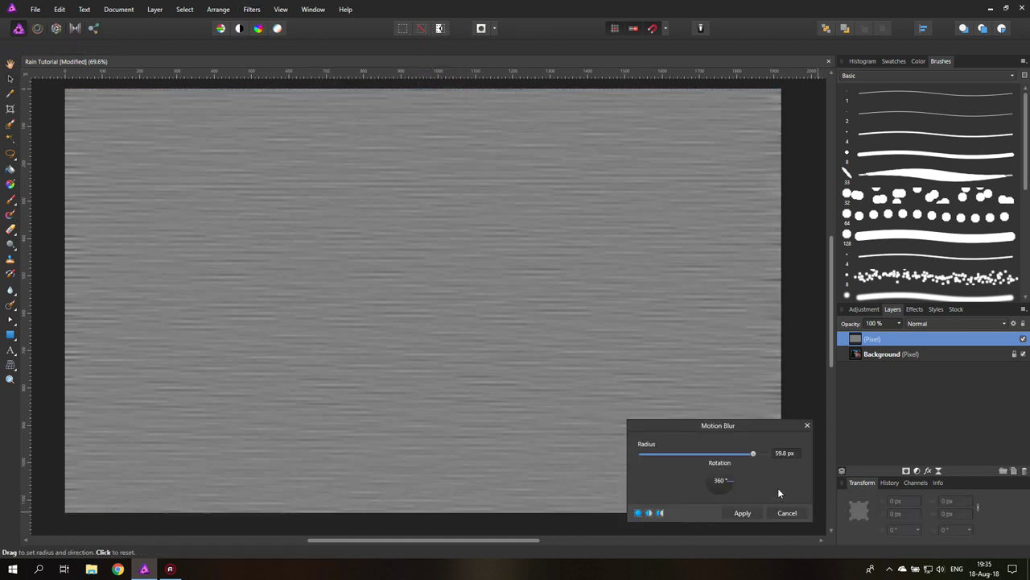
pyautogui.moveTo(721, 480)
pyautogui.mouseDown()
pyautogui.moveTo(741, 461)
pyautogui.moveTo(712, 456)
pyautogui.moveTo(741, 462)
pyautogui.moveTo(742, 495)
pyautogui.moveTo(741, 470)
pyautogui.moveTo(736, 479)
pyautogui.moveTo(724, 462)
pyautogui.mouseUp()
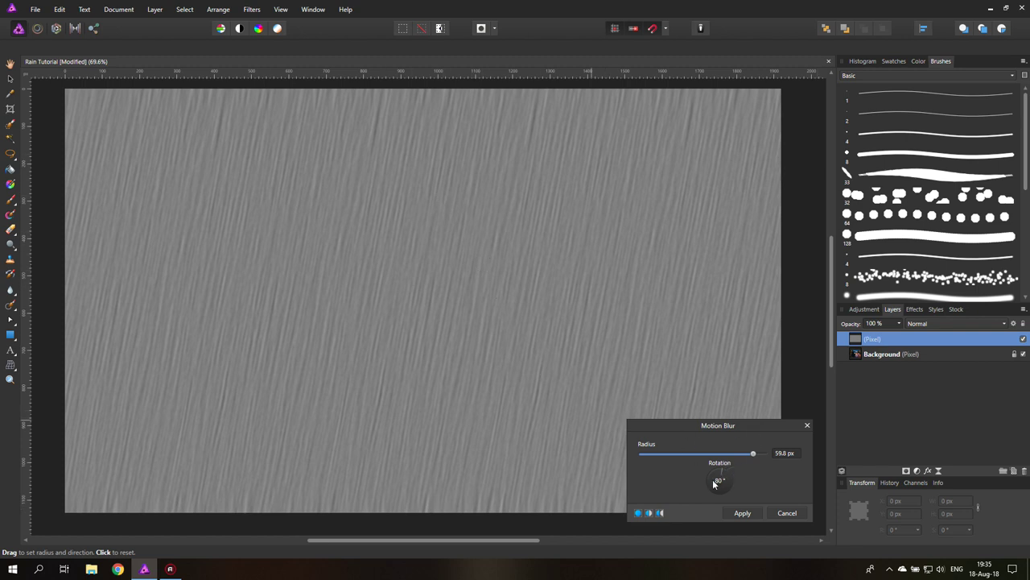
pyautogui.click(739, 513)
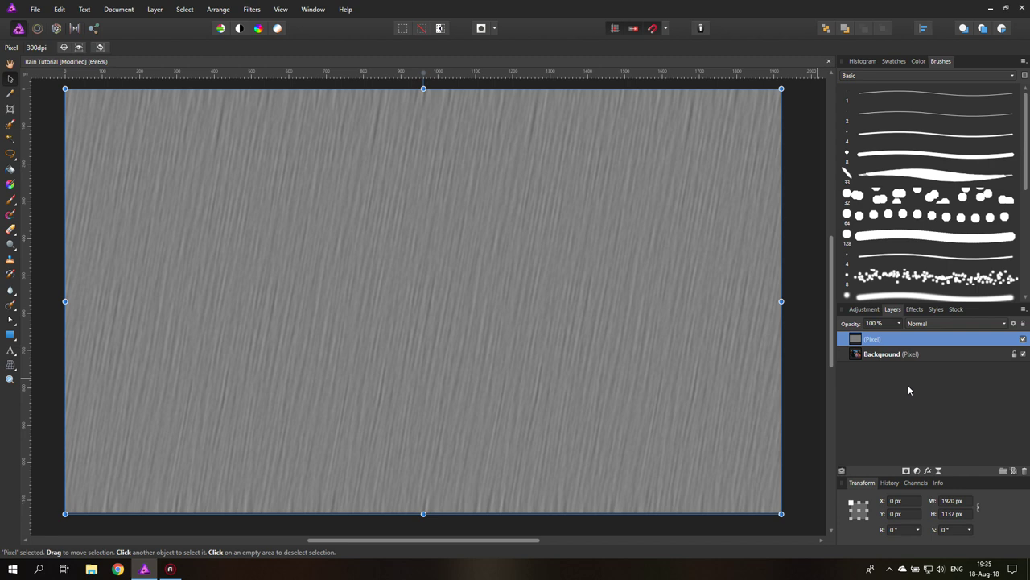
# Add a Curves adjustment and nest it inside the rain pixel layer.
pyautogui.click(918, 471)
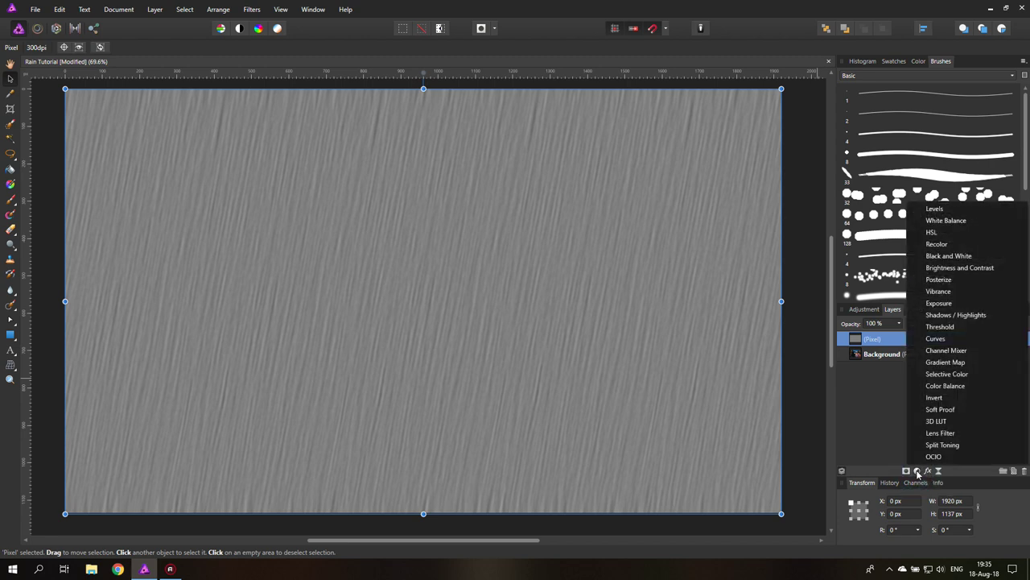
pyautogui.click(937, 338)
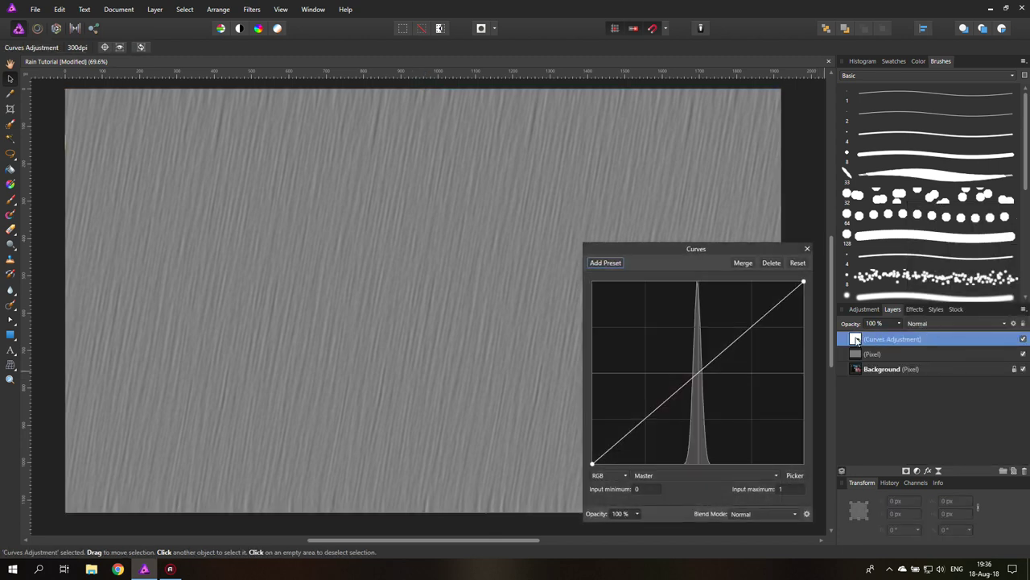
pyautogui.moveTo(856, 339); pyautogui.dragTo(864, 356)
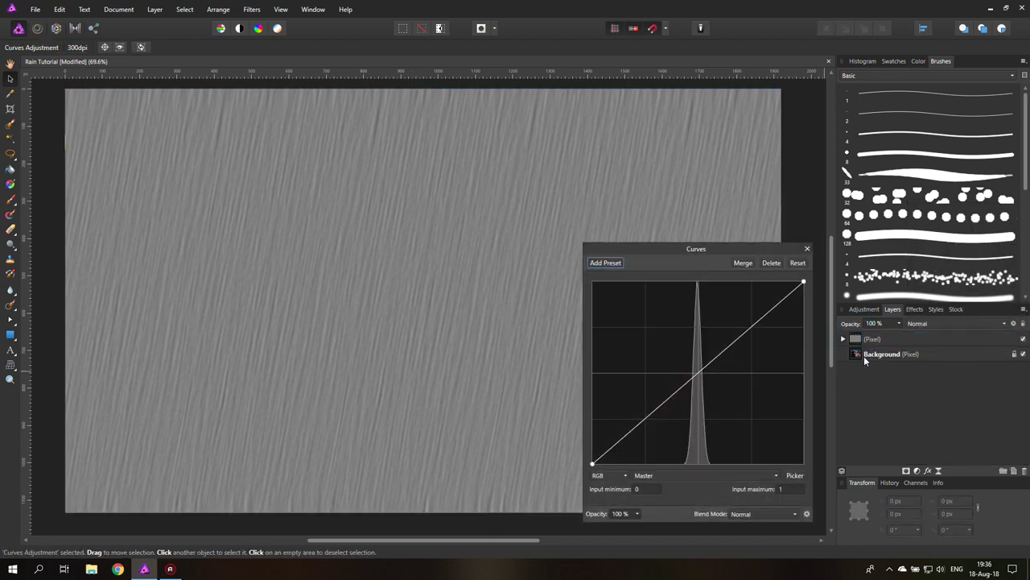
pyautogui.click(842, 339)
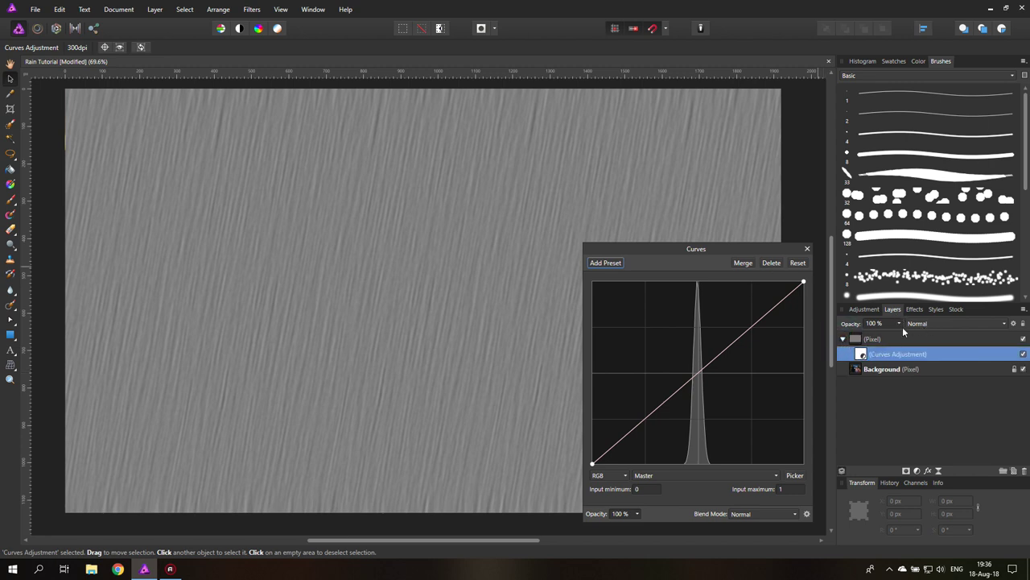
# Set the rain pixel layer's blend mode to Screen.
pyautogui.click(858, 340)
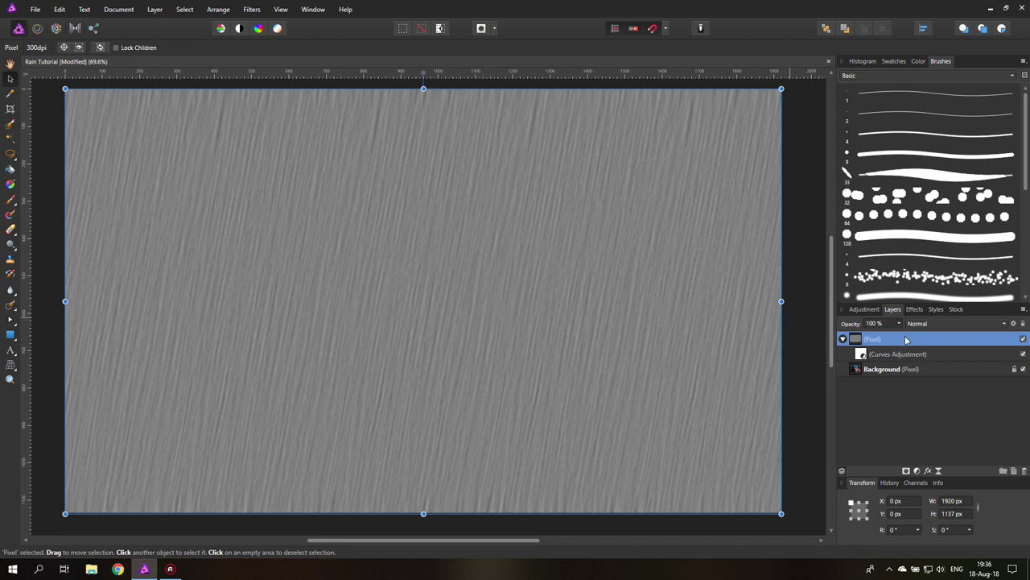
pyautogui.click(926, 323)
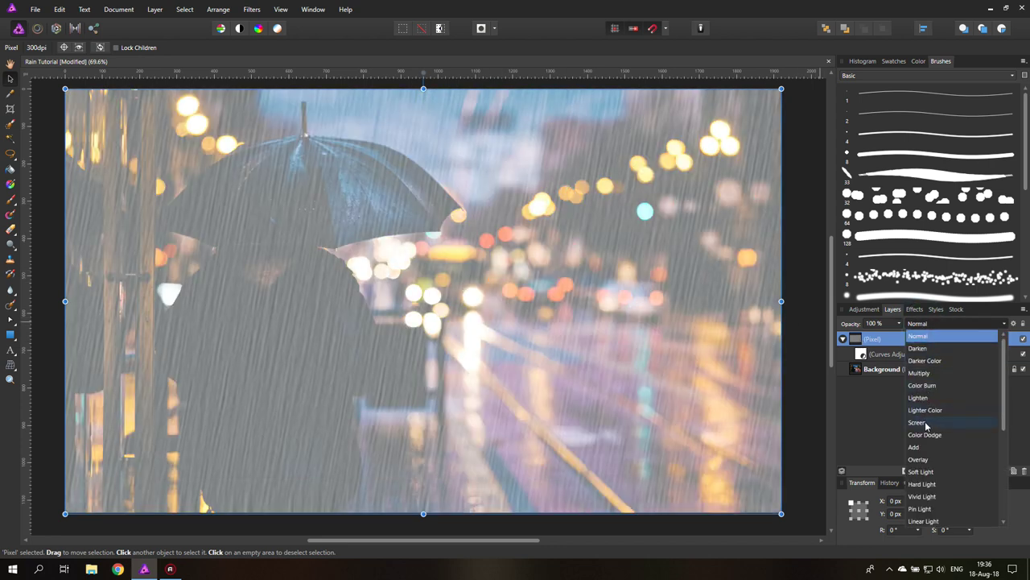
pyautogui.click(926, 423)
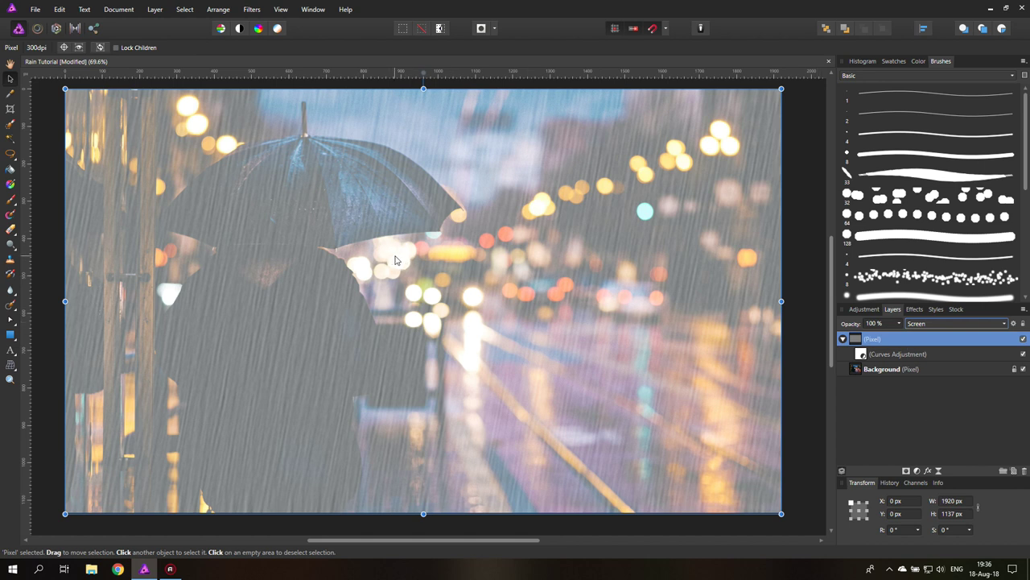
# Steepen the nested Curves by moving black and white points inward for sparser, crisper streaks.
pyautogui.click(859, 356)
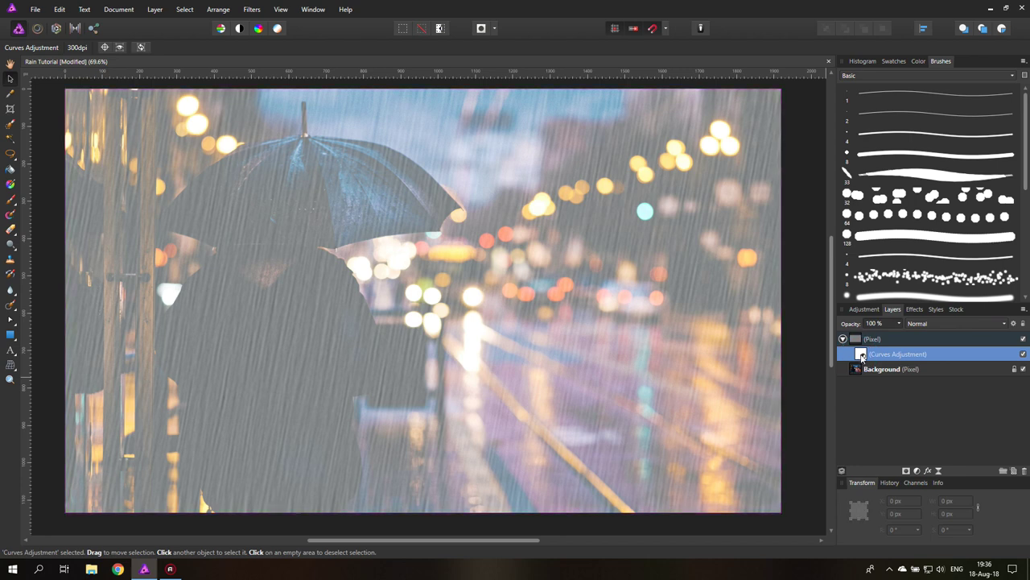
pyautogui.doubleClick(860, 357)
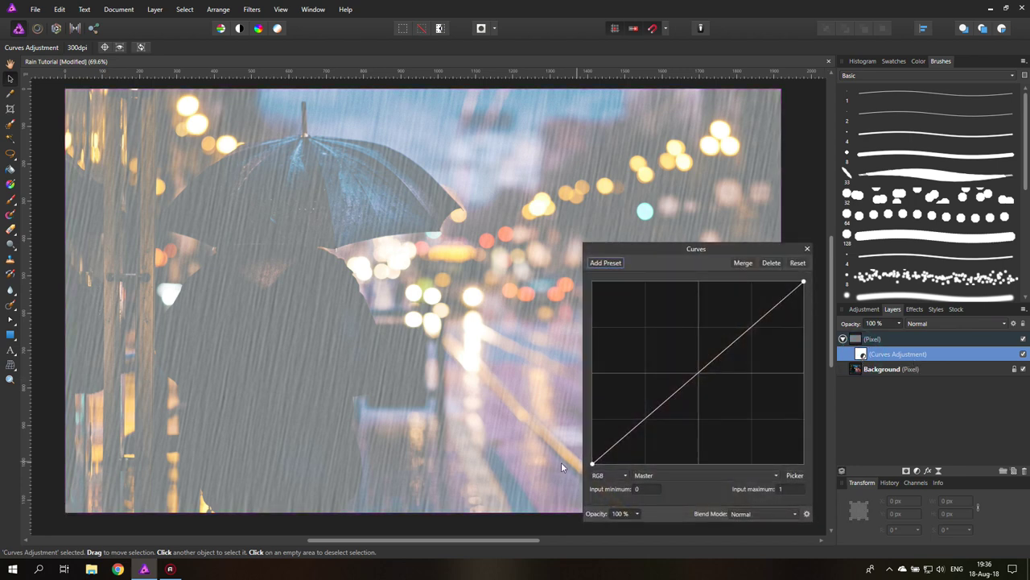
pyautogui.moveTo(592, 473); pyautogui.dragTo(694, 472)
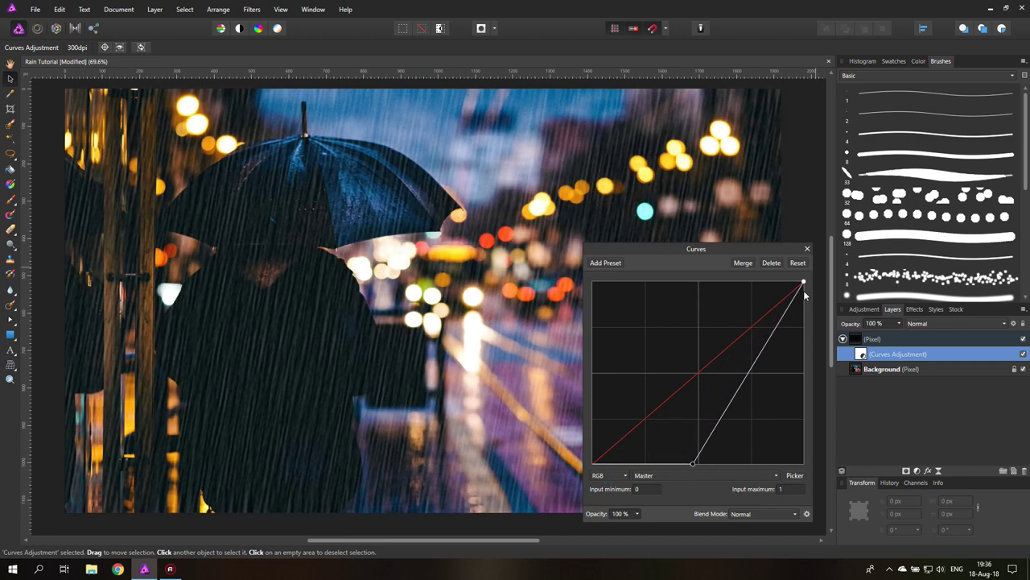
pyautogui.moveTo(803, 282); pyautogui.dragTo(747, 281)
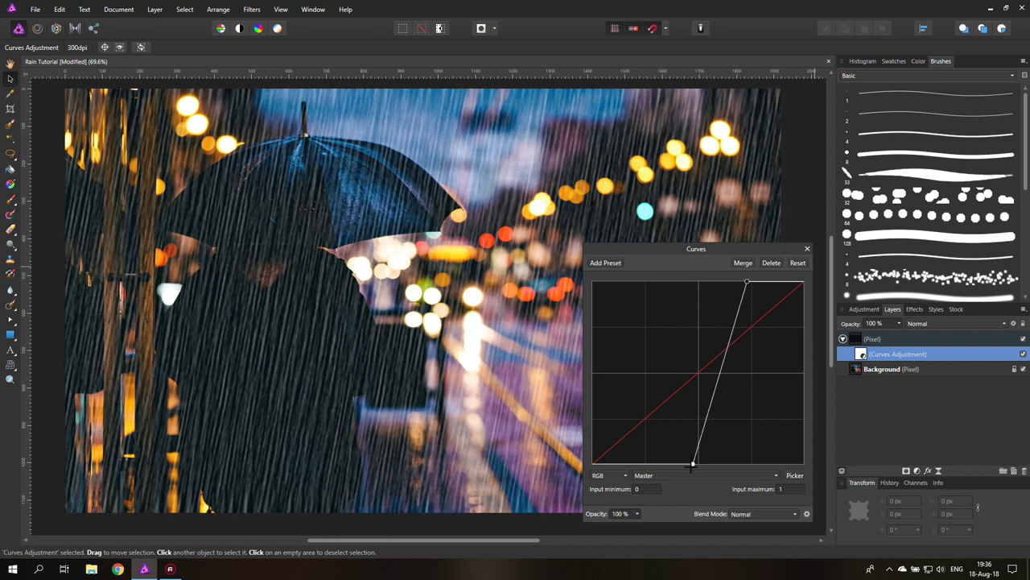
pyautogui.moveTo(692, 465); pyautogui.dragTo(701, 462)
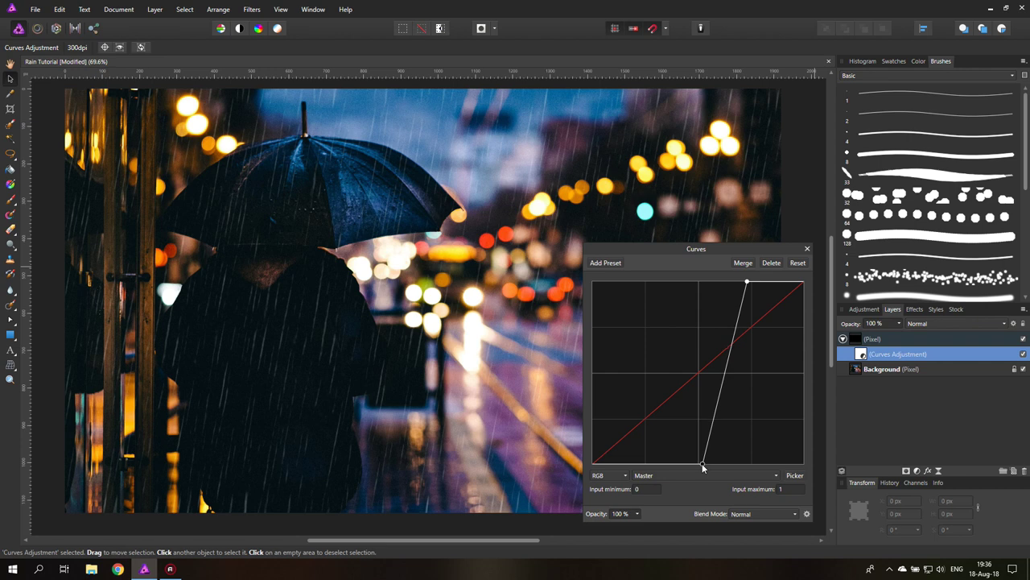
pyautogui.moveTo(747, 282); pyautogui.dragTo(774, 282)
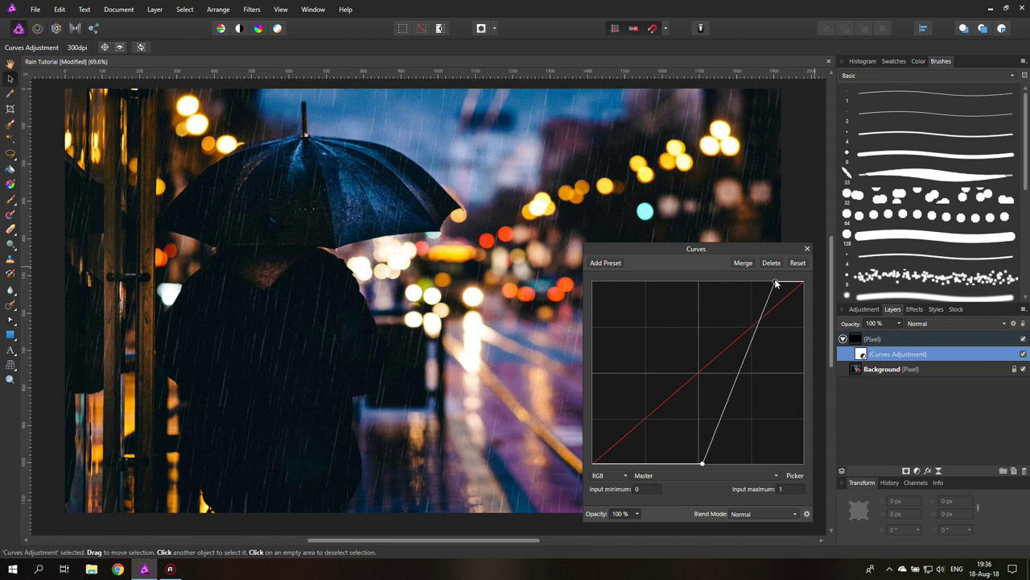
pyautogui.click(807, 249)
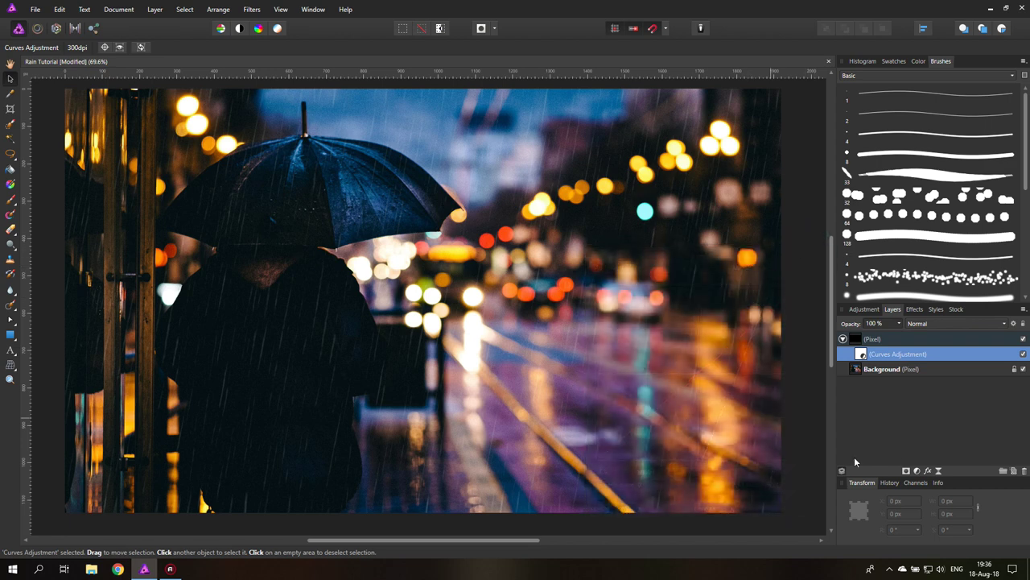
# Add a live Motion Blur filter to the rain layer with 60° rotation and 5 px radius.
pyautogui.click(939, 471)
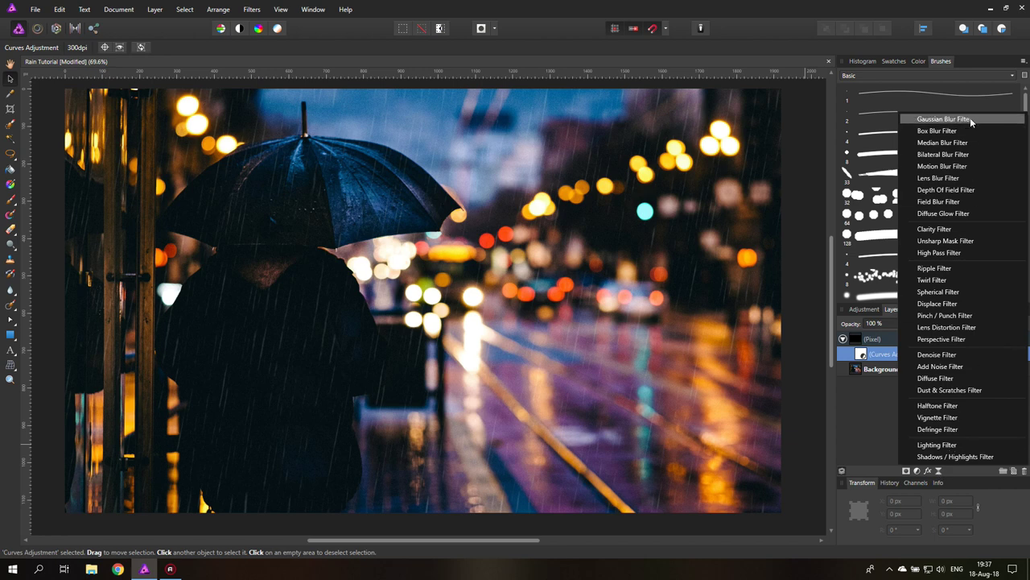
pyautogui.click(951, 164)
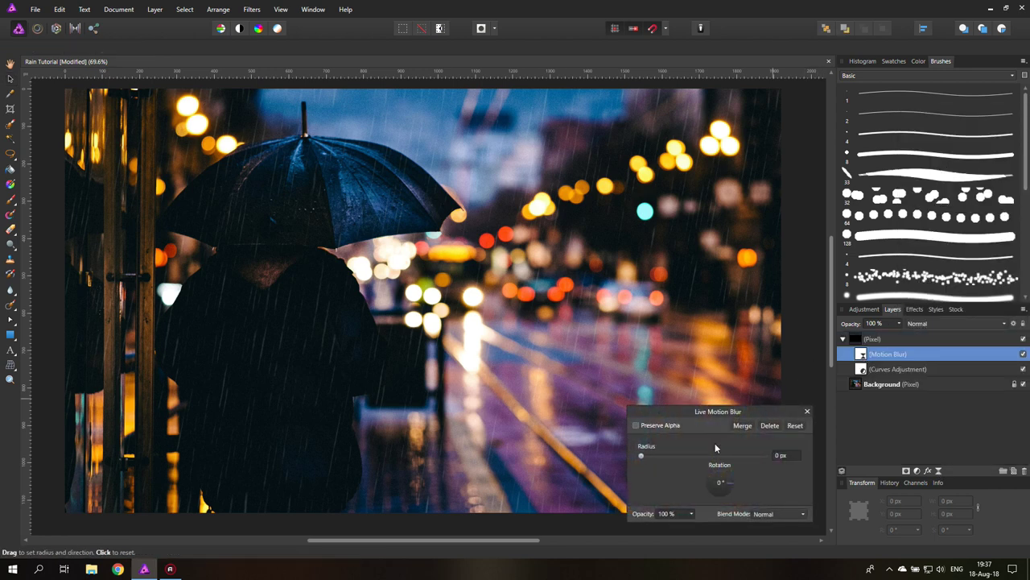
pyautogui.moveTo(643, 456); pyautogui.dragTo(671, 457)
pyautogui.moveTo(733, 485); pyautogui.dragTo(725, 463)
pyautogui.moveTo(670, 456); pyautogui.dragTo(683, 457)
pyautogui.moveTo(680, 460); pyautogui.dragTo(681, 458)
pyautogui.click(806, 412)
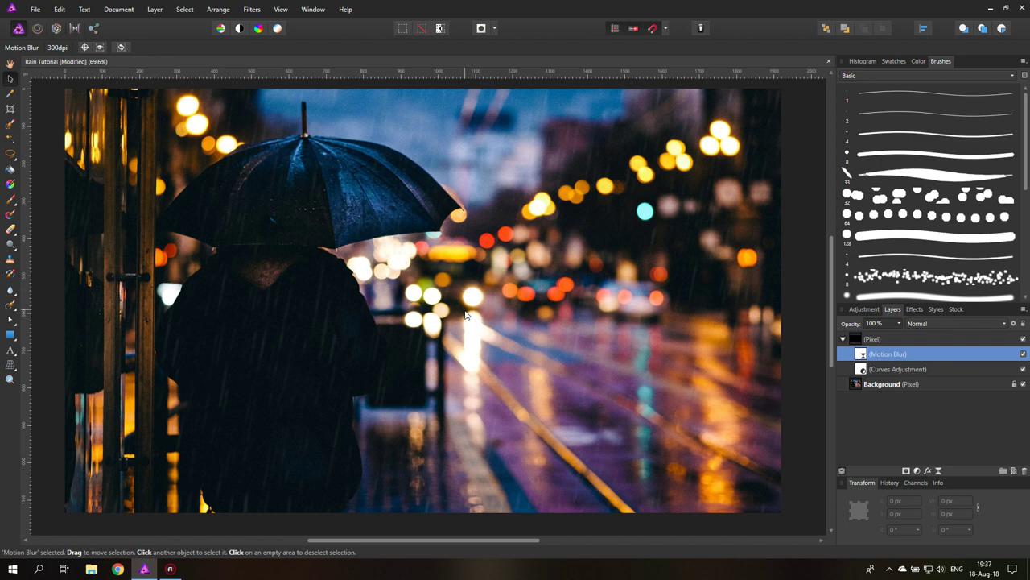
# Select the highlights of the Background photo layer via Tonal Range.
pyautogui.click(859, 385)
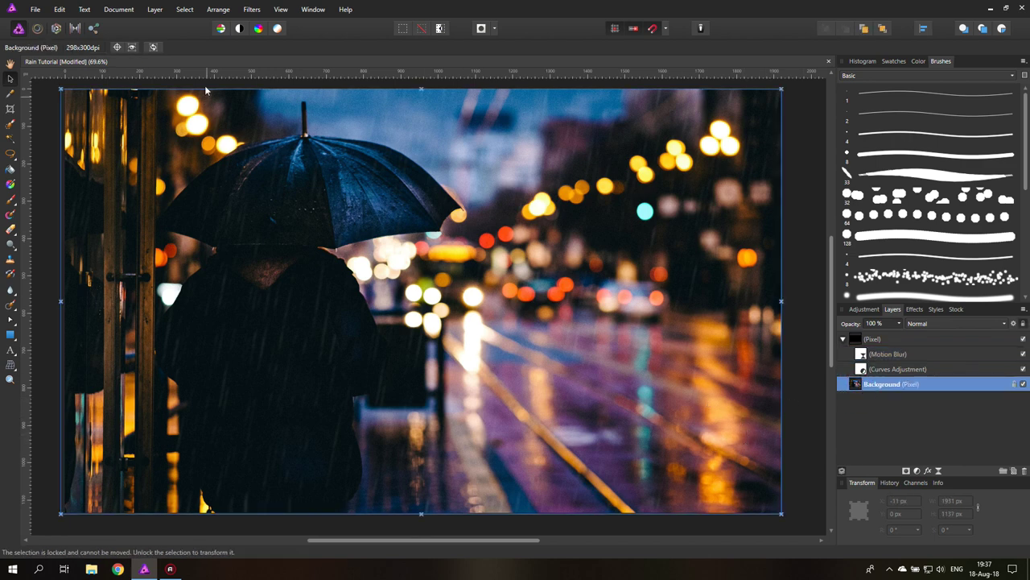
pyautogui.click(185, 10)
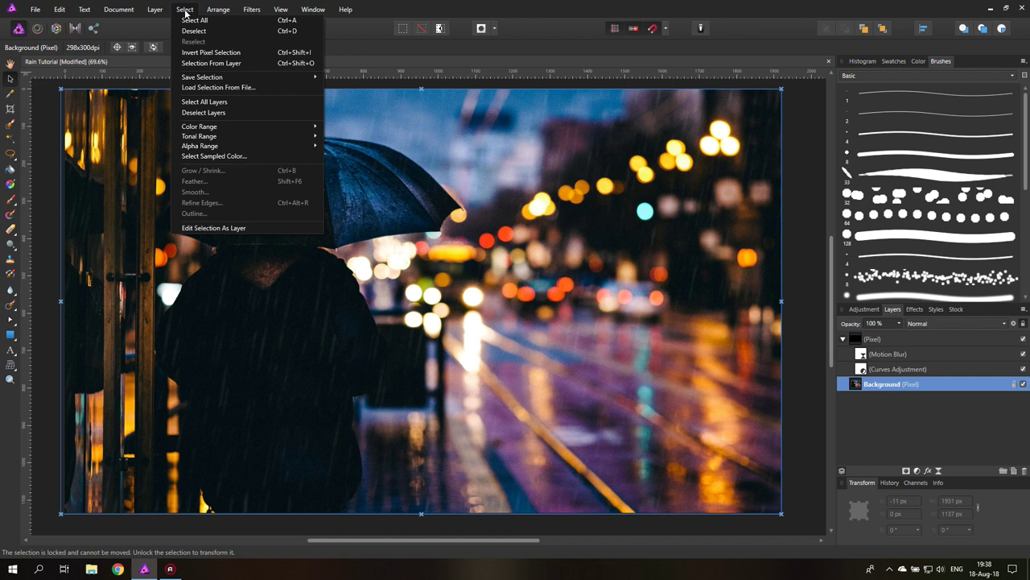
pyautogui.moveTo(224, 136)
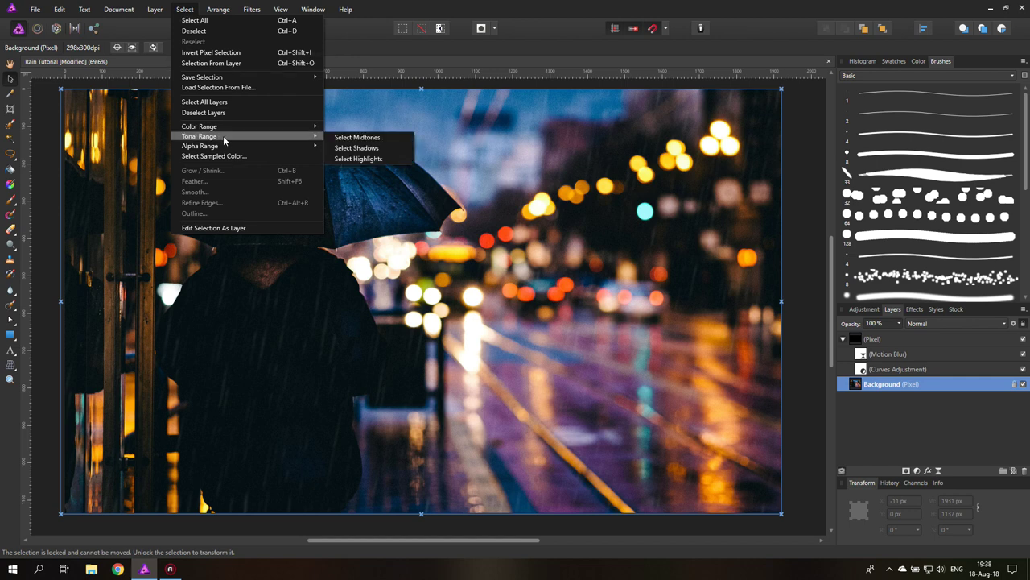
pyautogui.click(345, 159)
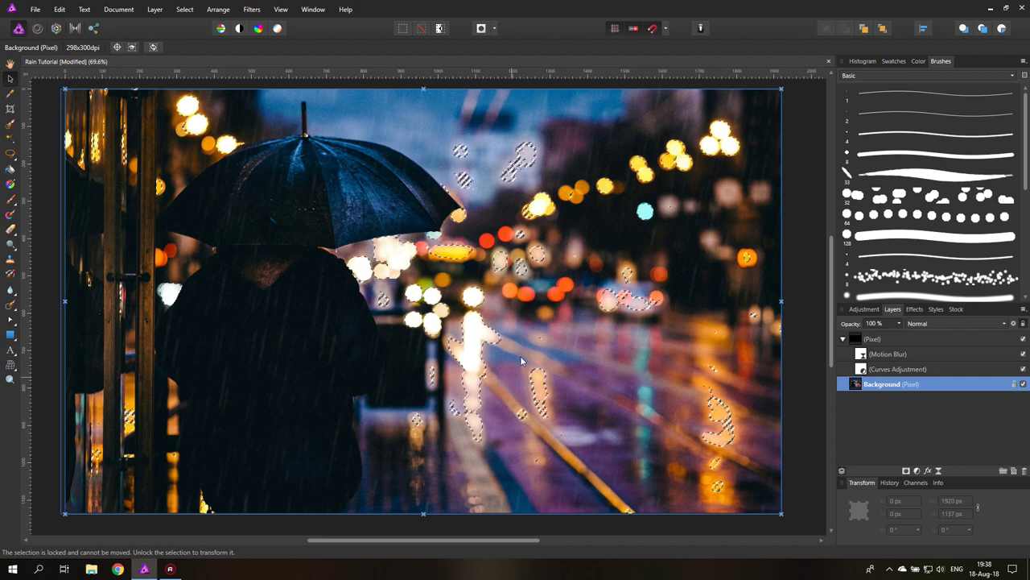
# Grow the highlight selection by 5 px.
pyautogui.click(185, 10)
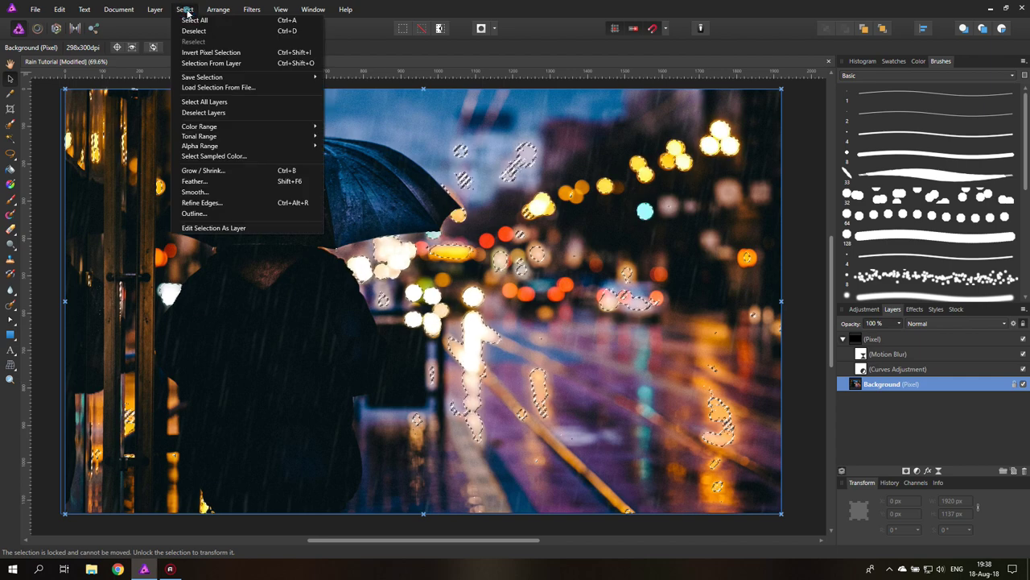
pyautogui.click(211, 170)
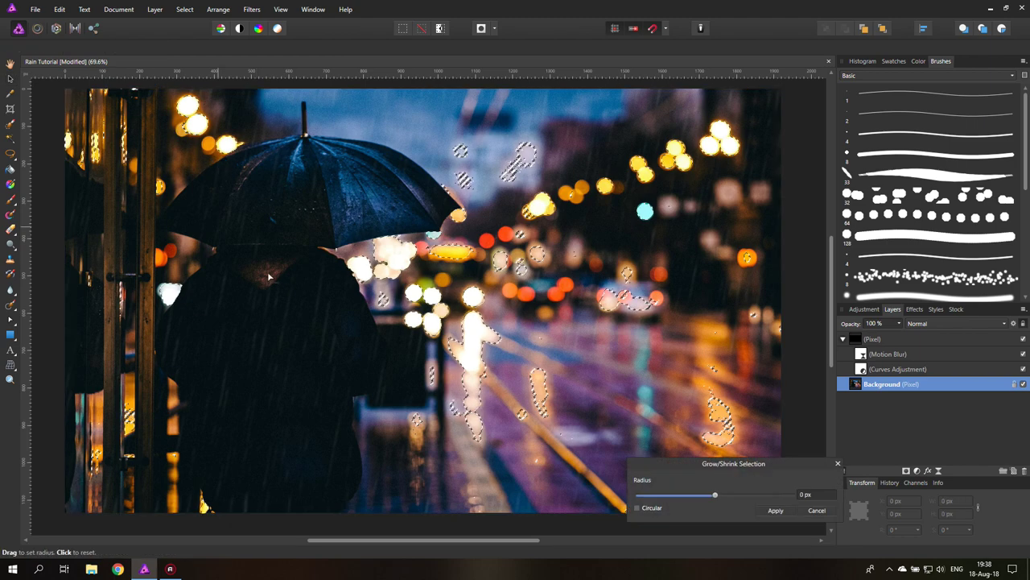
pyautogui.click(817, 494)
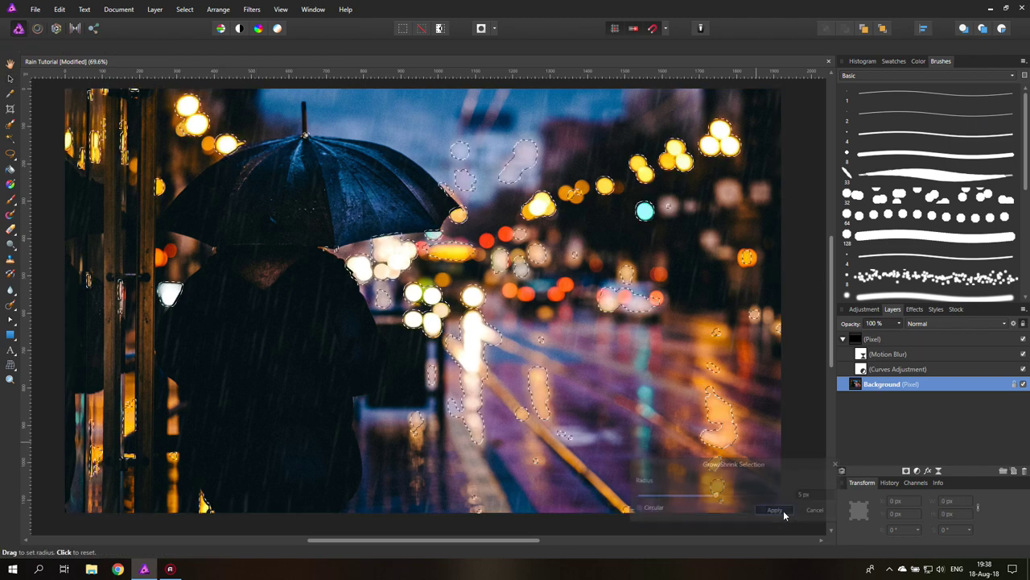
pyautogui.click(783, 511)
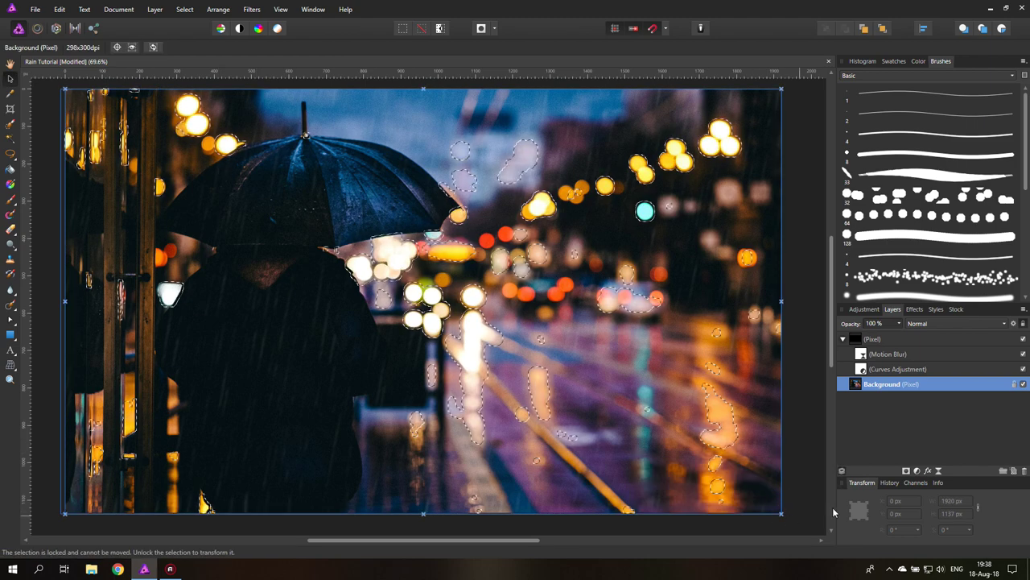
# Feather the grown highlight selection.
pyautogui.click(181, 10)
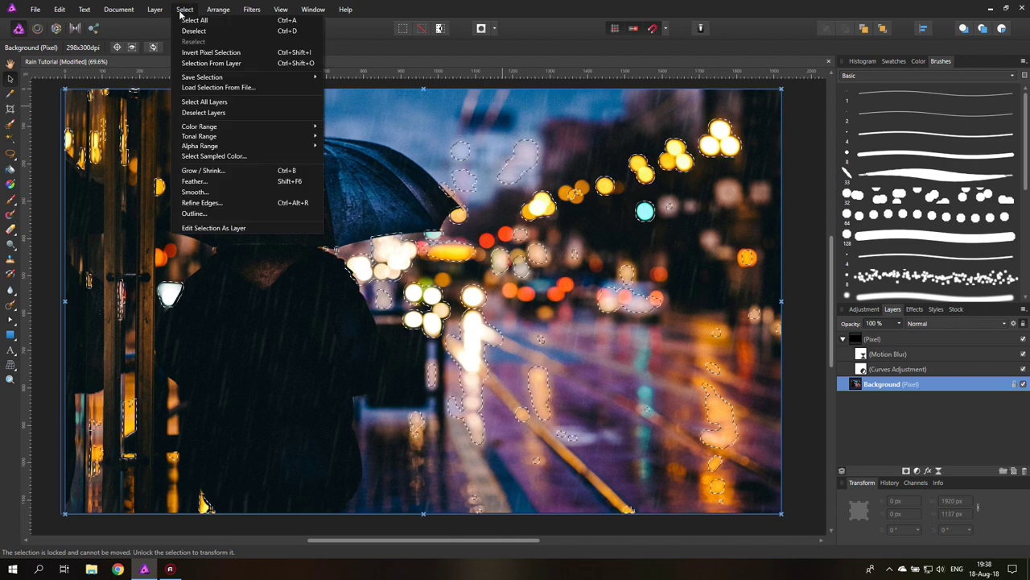
pyautogui.click(240, 182)
pyautogui.click(809, 495)
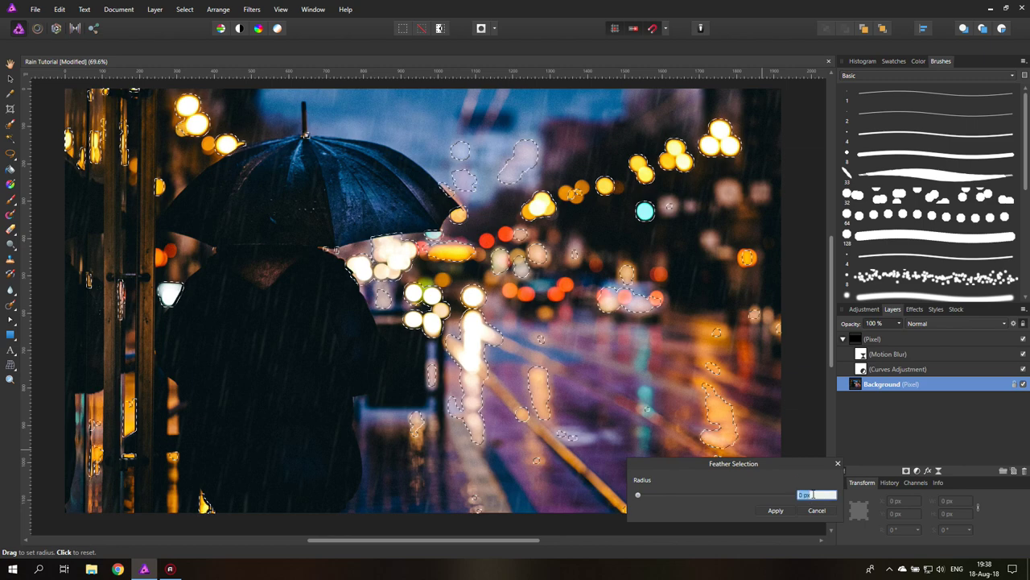
pyautogui.click(775, 510)
pyautogui.press('v')
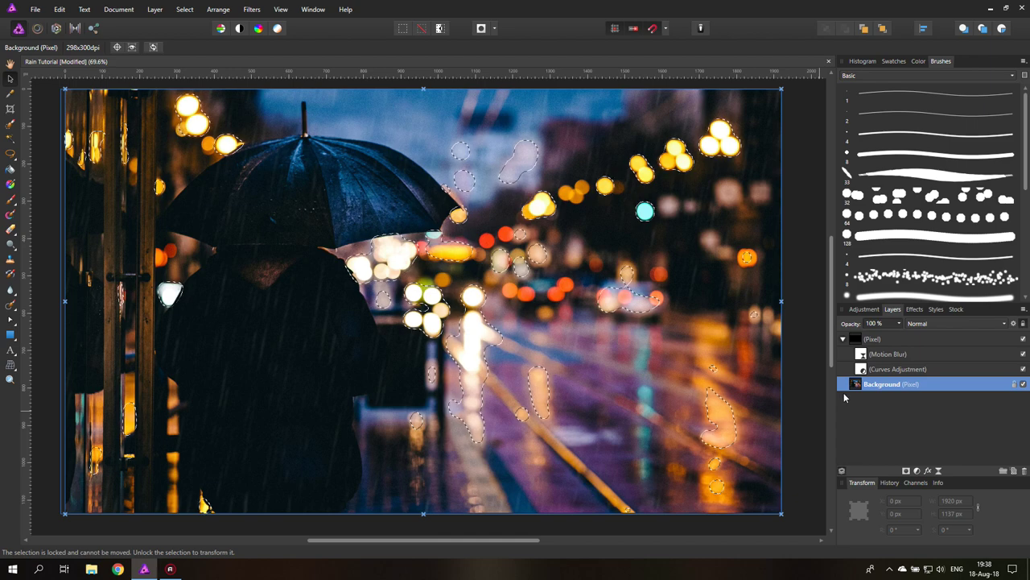
# Create a mask from the highlight selection, then deselect.
pyautogui.click(906, 471)
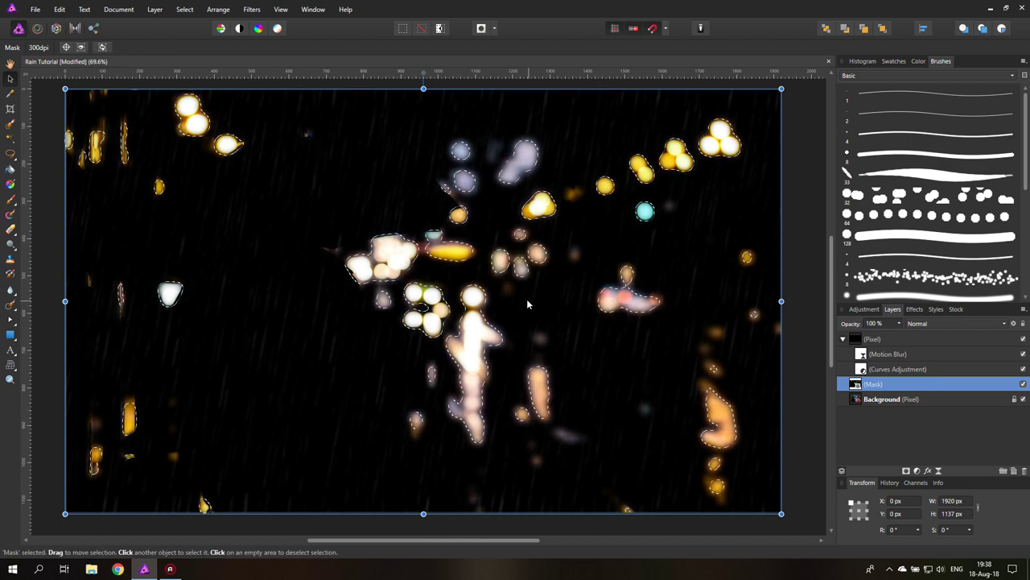
pyautogui.hotkey('ctrl', 'd')
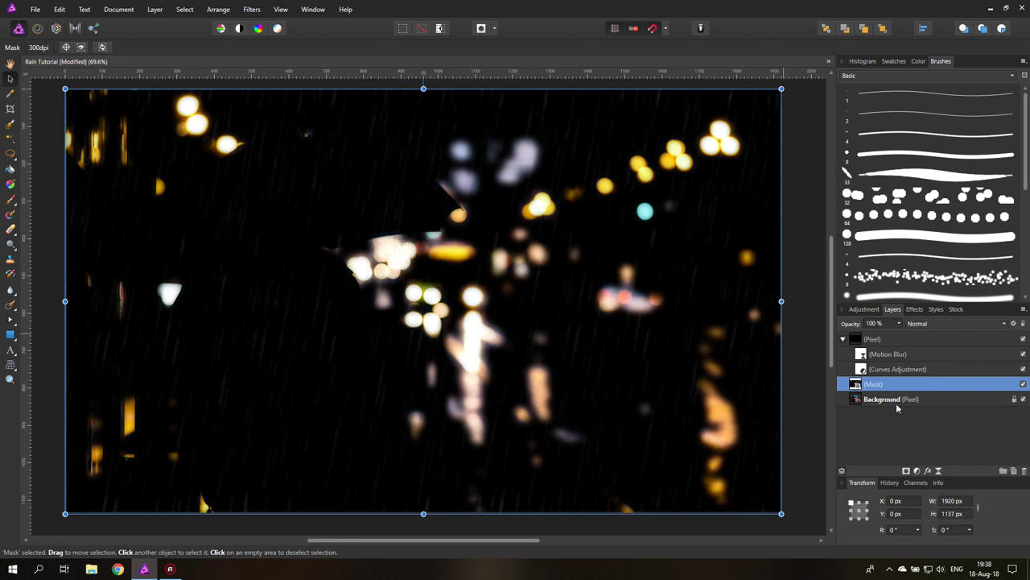
# Add an Exposure adjustment inside the rain layer with the highlight mask nested under it.
pyautogui.click(856, 340)
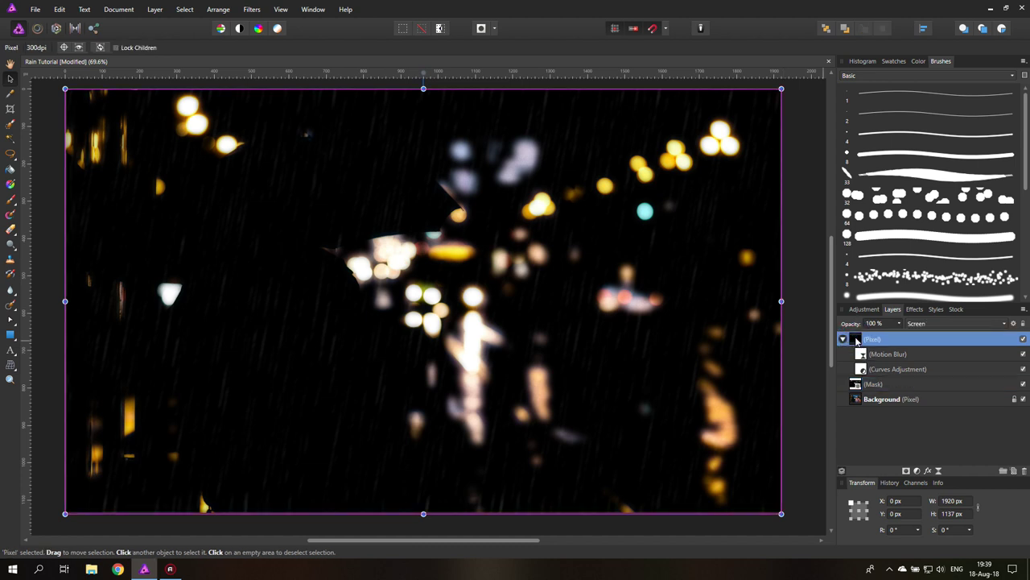
pyautogui.click(918, 471)
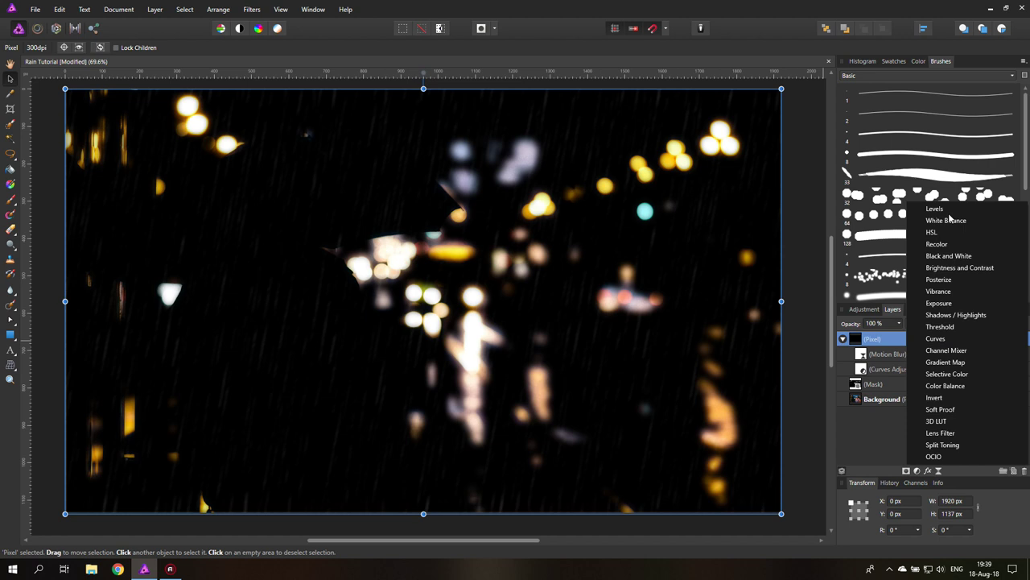
pyautogui.click(950, 304)
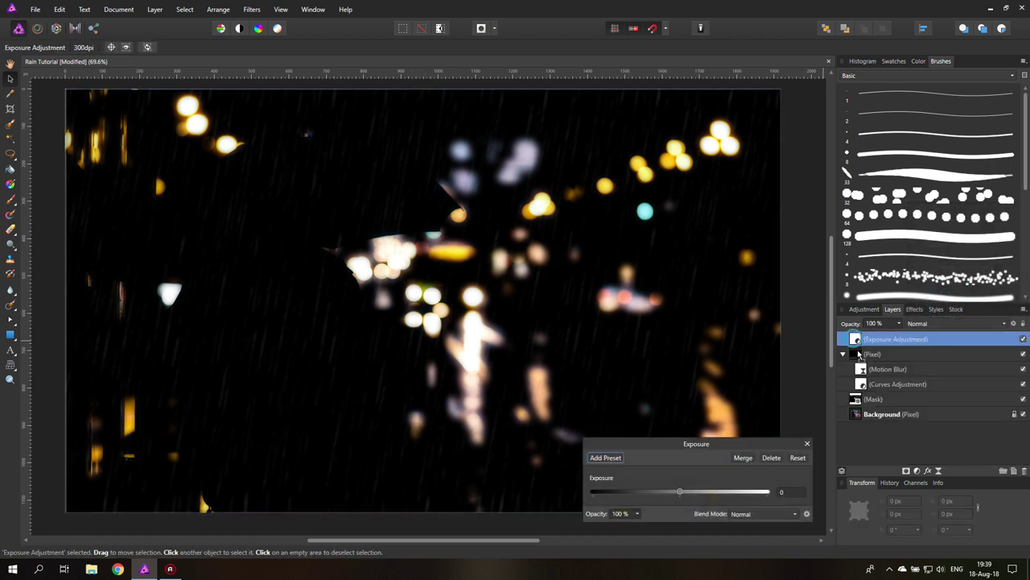
pyautogui.moveTo(861, 364); pyautogui.dragTo(863, 355)
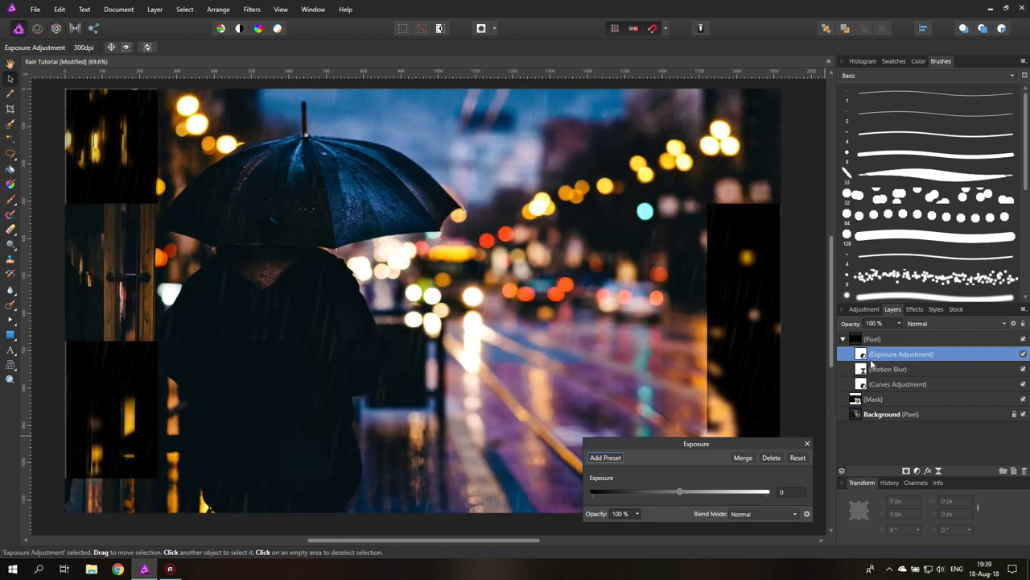
pyautogui.click(848, 355)
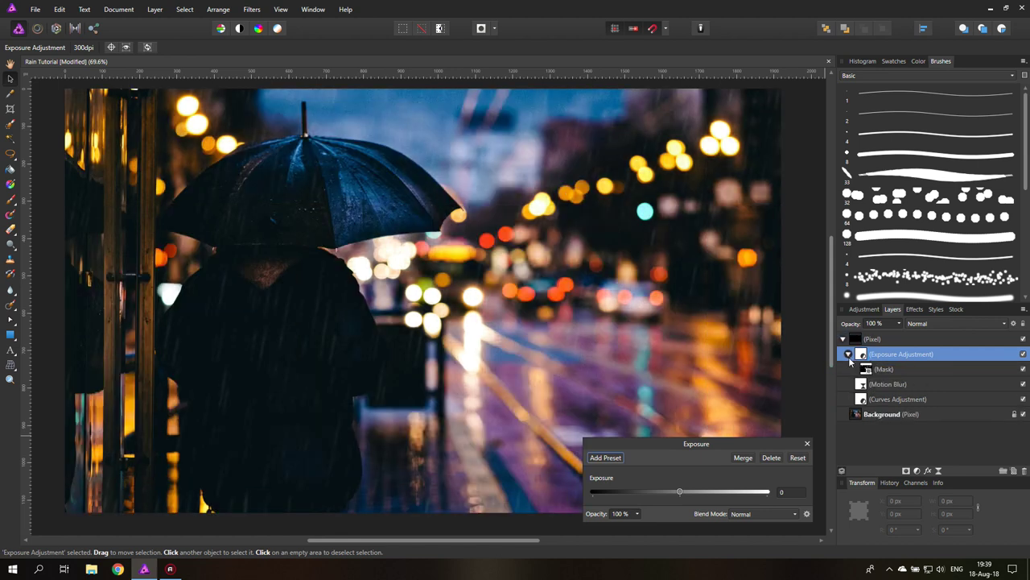
# Rename the rain pixel layer to 'Rain'.
pyautogui.doubleClick(876, 342)
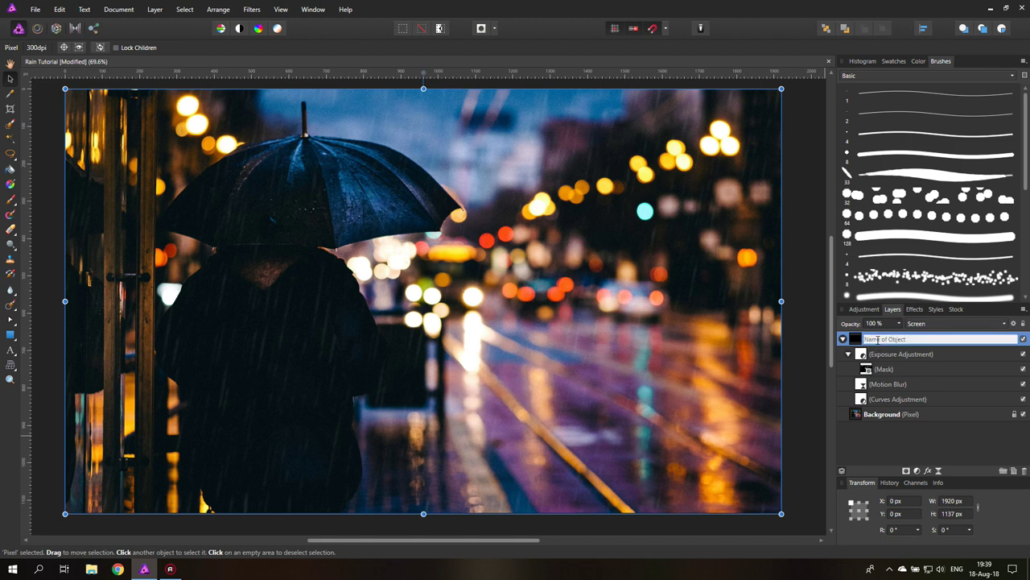
pyautogui.write('Rain')
pyautogui.press('Return')
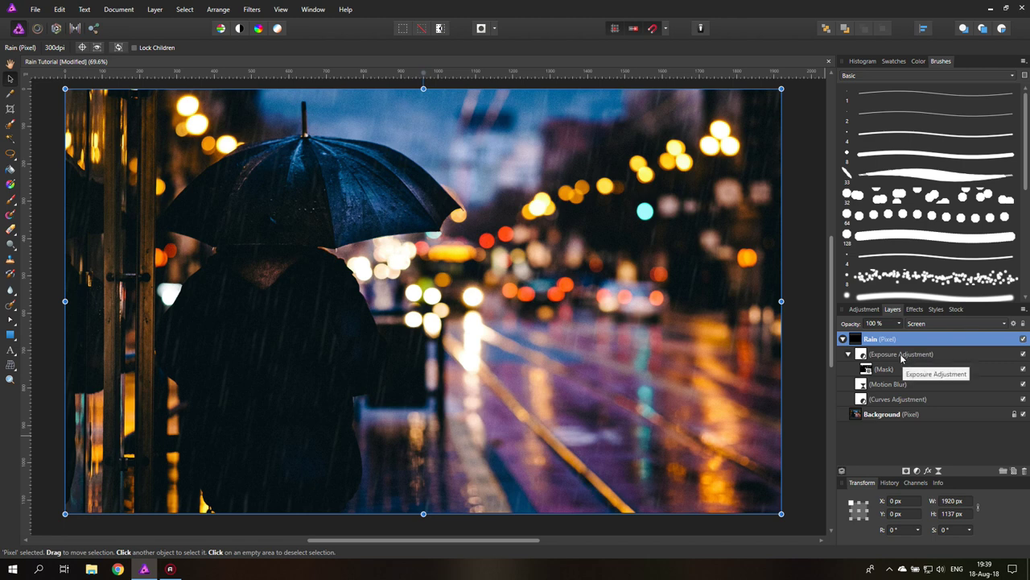
# Set the masked Exposure adjustment under Rain to about 8.55.
pyautogui.click(865, 368)
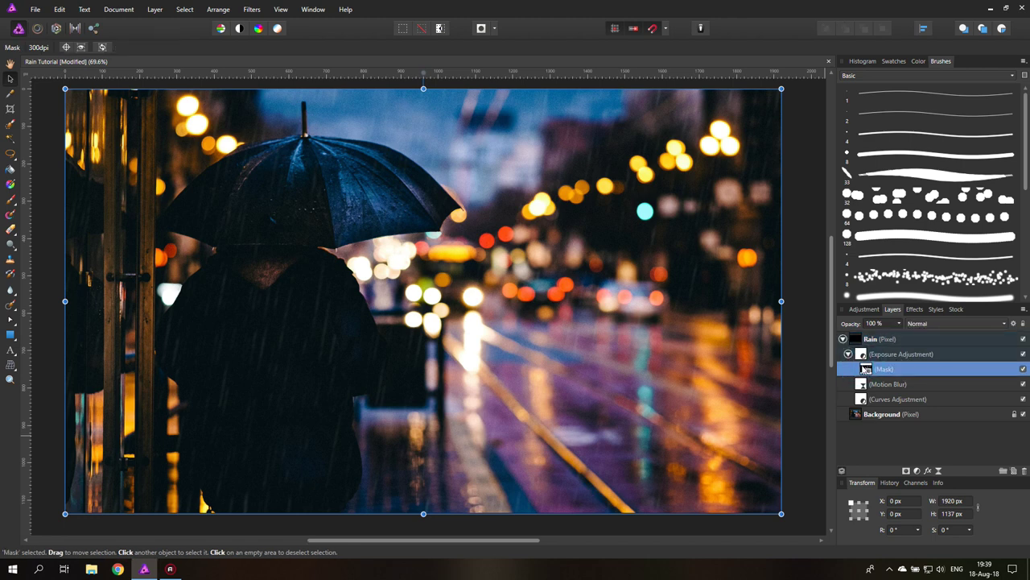
pyautogui.doubleClick(861, 353)
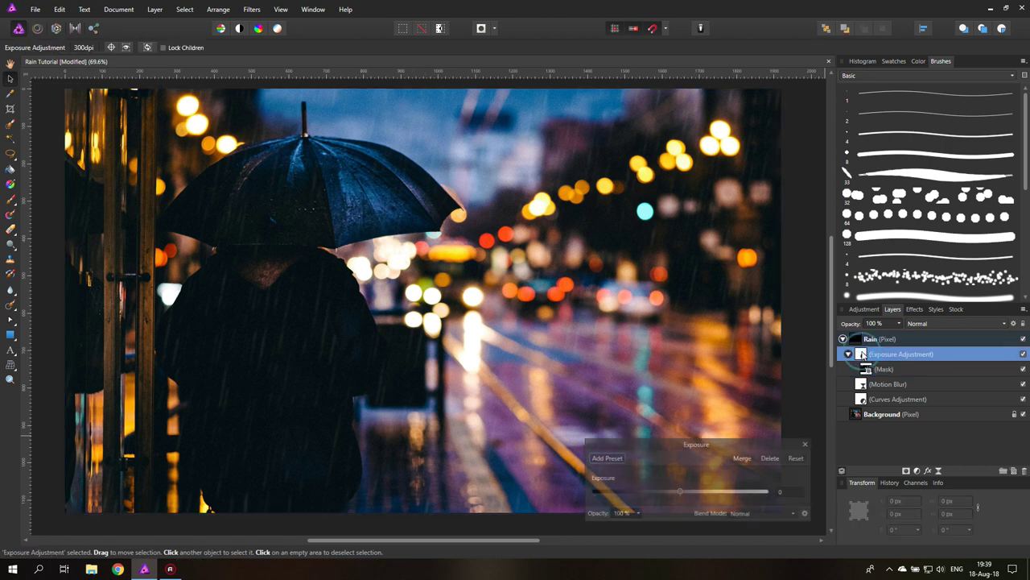
pyautogui.moveTo(680, 491); pyautogui.dragTo(714, 494)
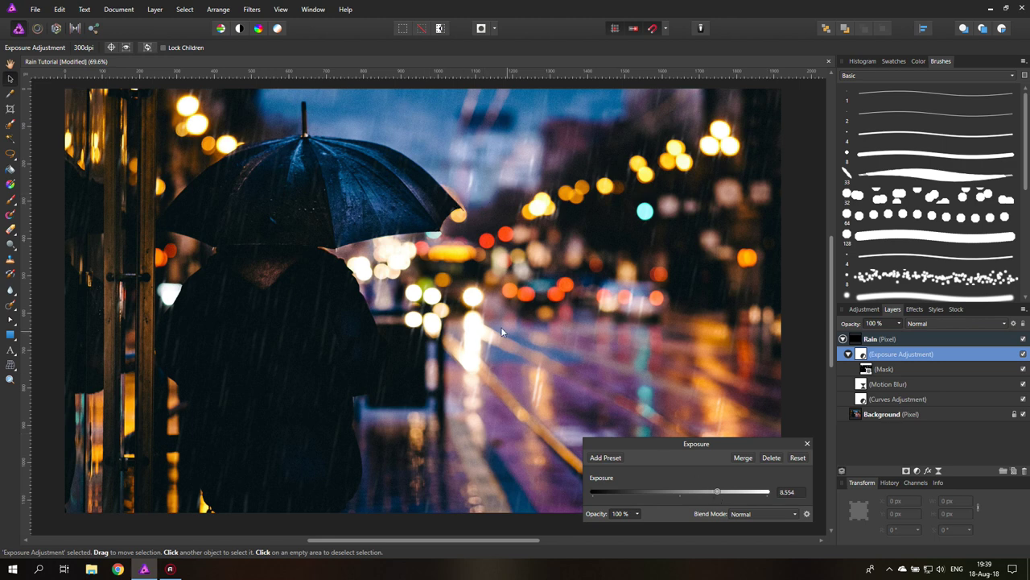
# Steepen the Rain layer's Curves by pulling both end points left.
pyautogui.click(807, 443)
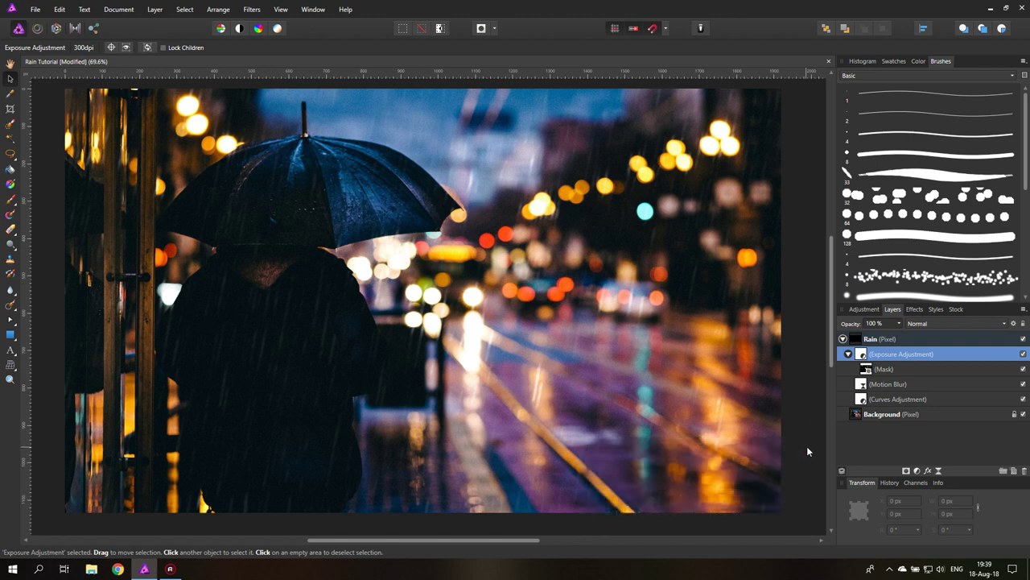
pyautogui.doubleClick(860, 400)
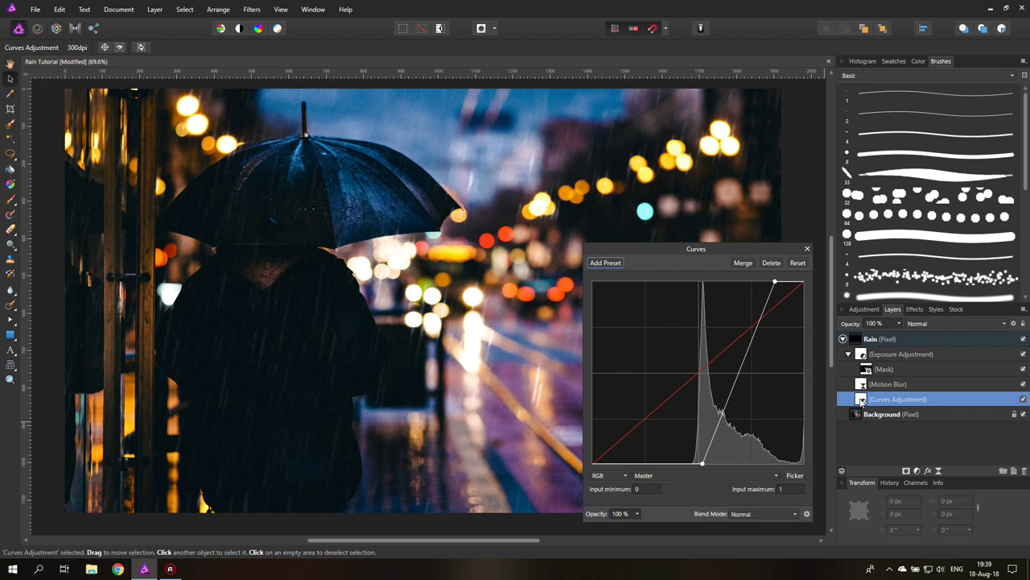
pyautogui.moveTo(774, 282); pyautogui.dragTo(764, 282)
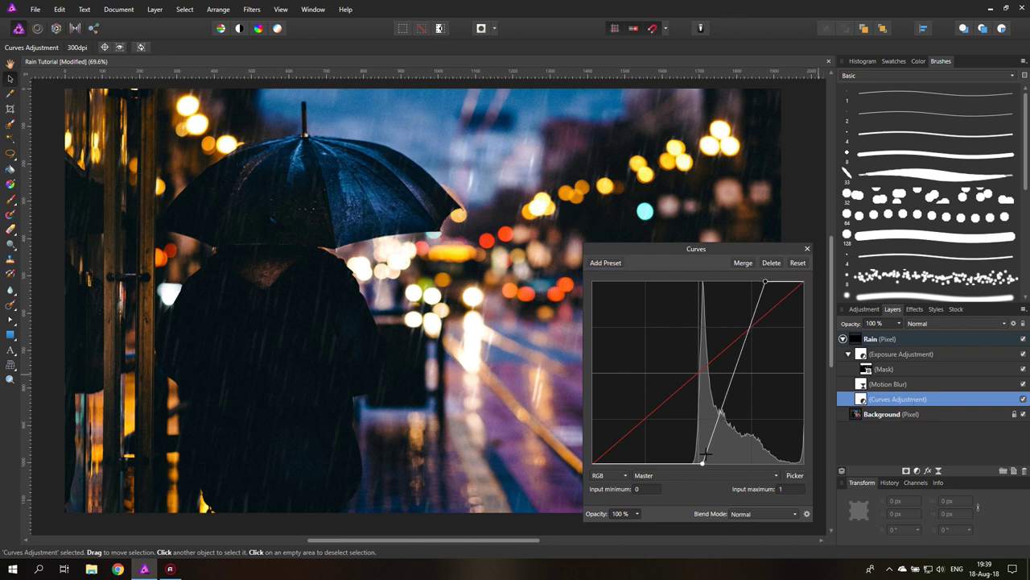
pyautogui.moveTo(702, 464); pyautogui.dragTo(701, 467)
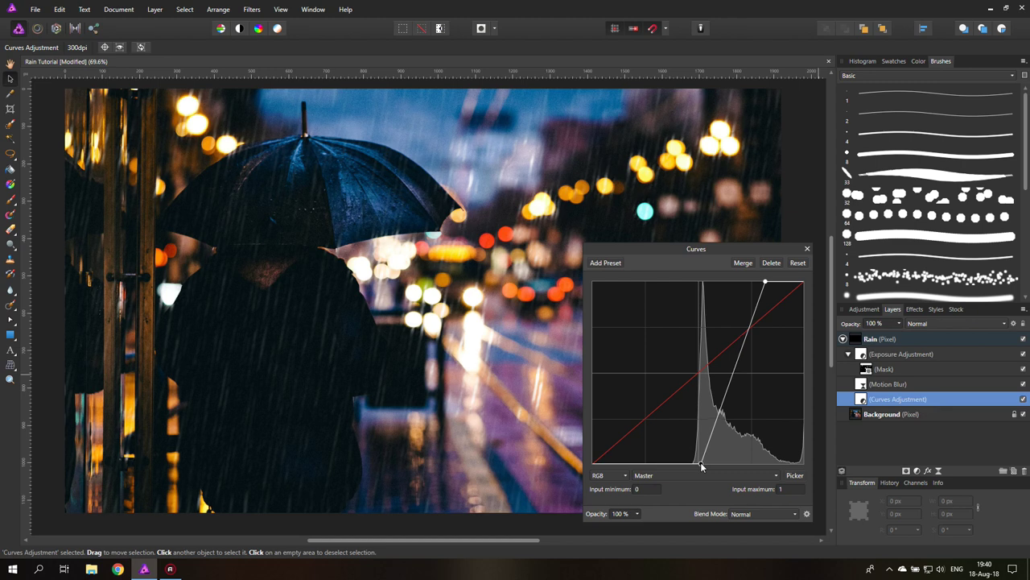
pyautogui.click(807, 247)
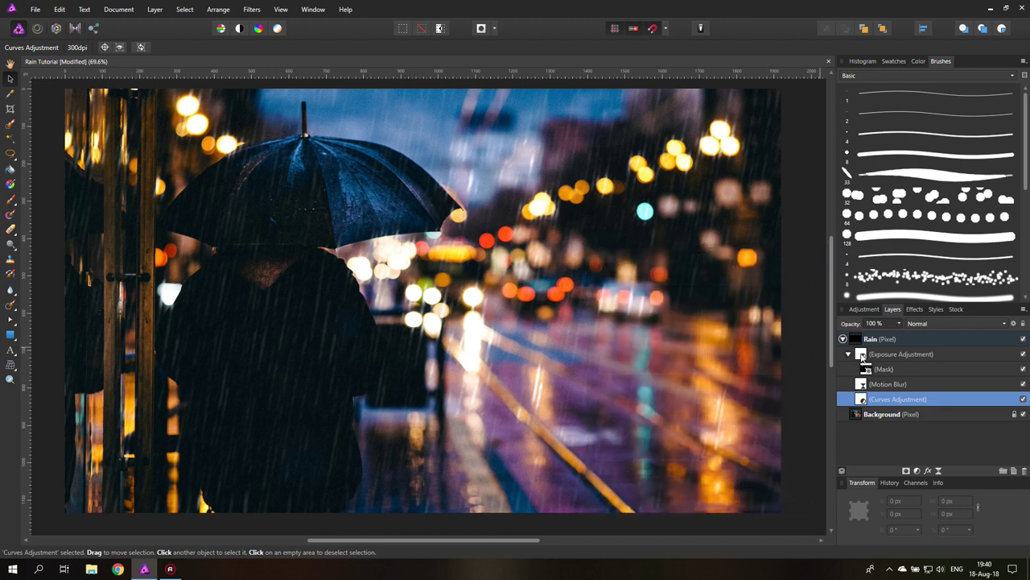
# Lower the Rain layer's masked Exposure to 7.077.
pyautogui.doubleClick(862, 355)
pyautogui.moveTo(715, 491); pyautogui.dragTo(712, 494)
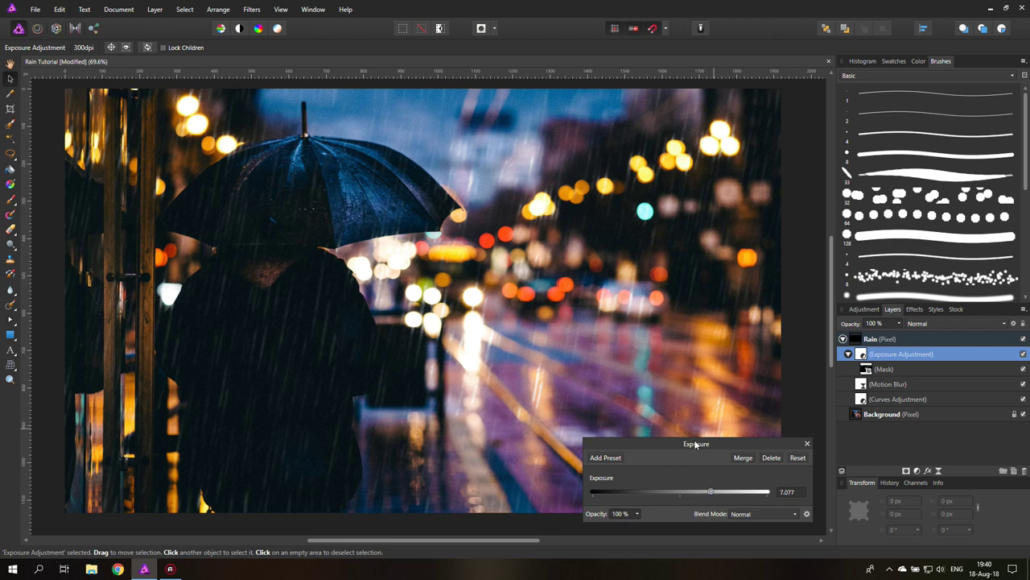
pyautogui.click(804, 443)
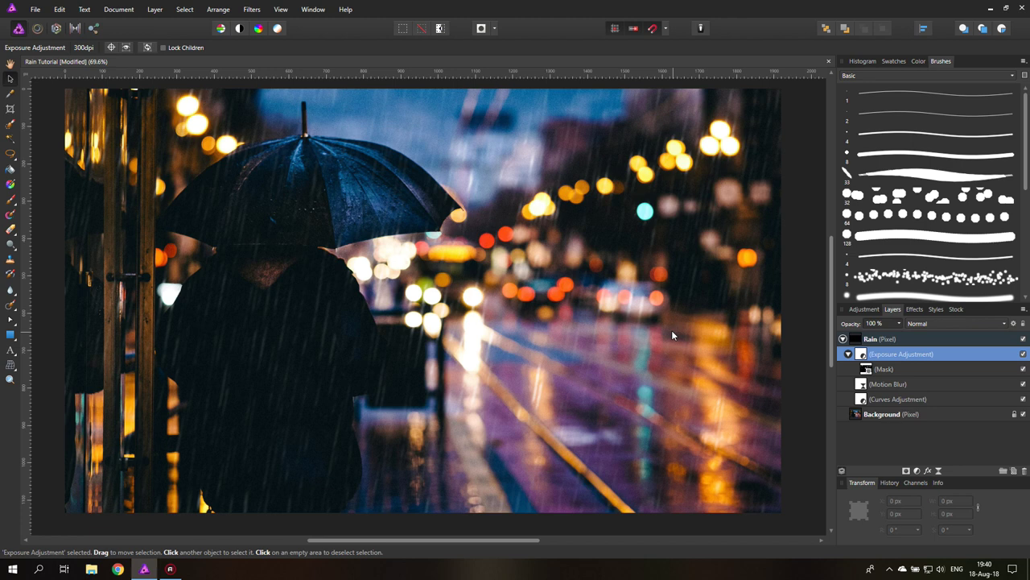
# Duplicate the Rain layer and rename the copy 'Rain 02'.
pyautogui.click(858, 341)
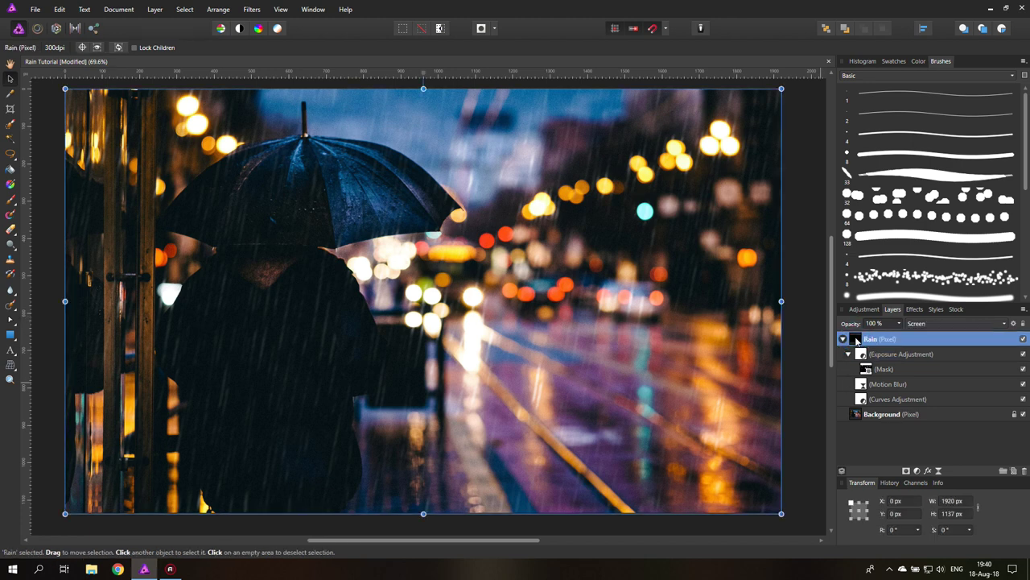
pyautogui.rightClick(856, 340)
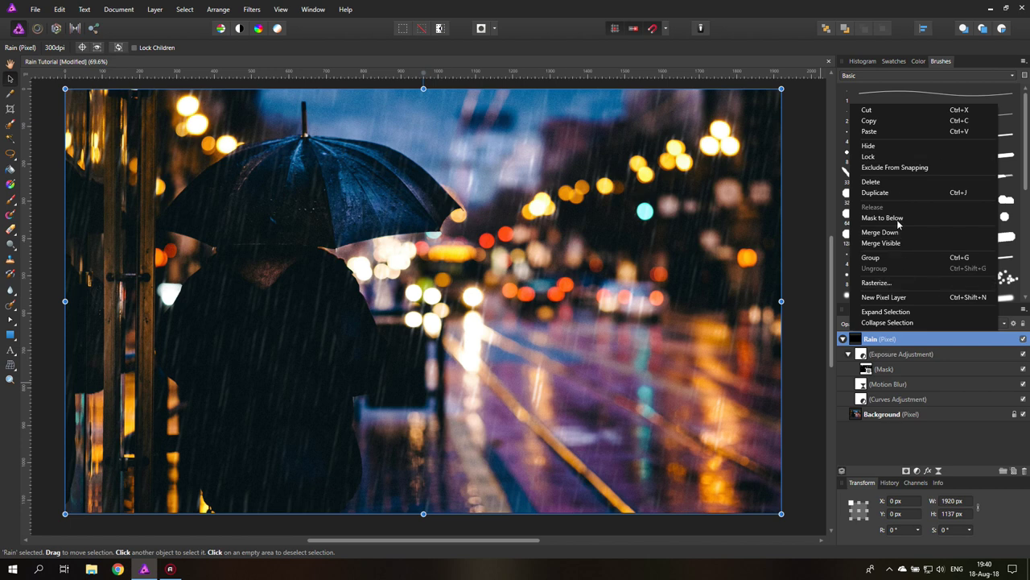
pyautogui.click(876, 193)
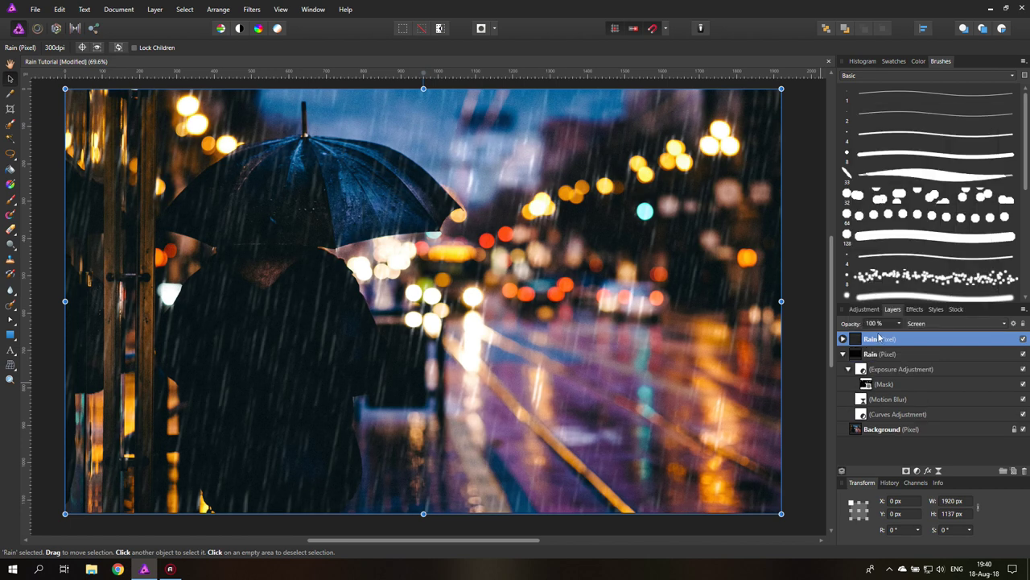
pyautogui.doubleClick(879, 339)
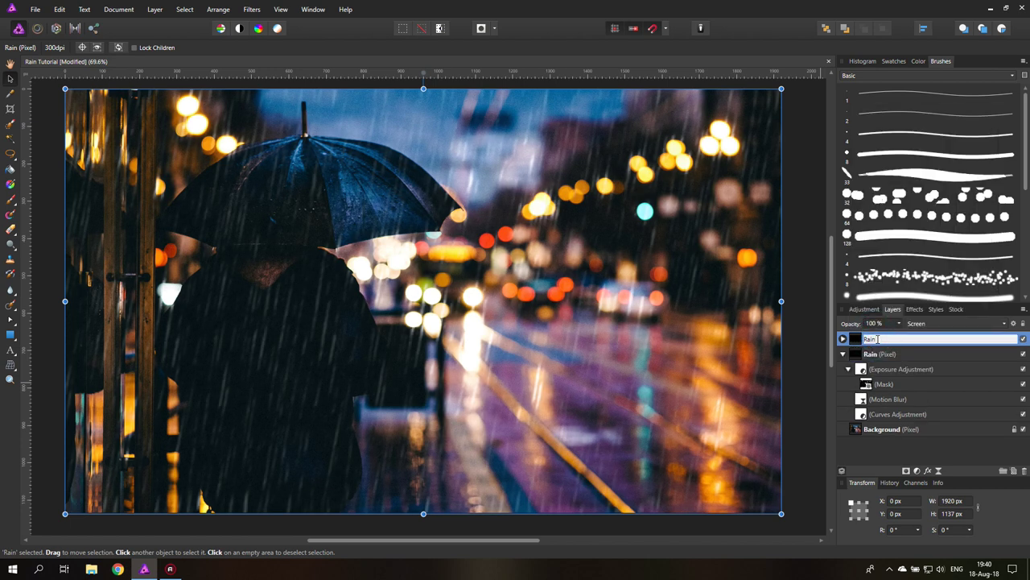
pyautogui.write('02')
pyautogui.press('Return')
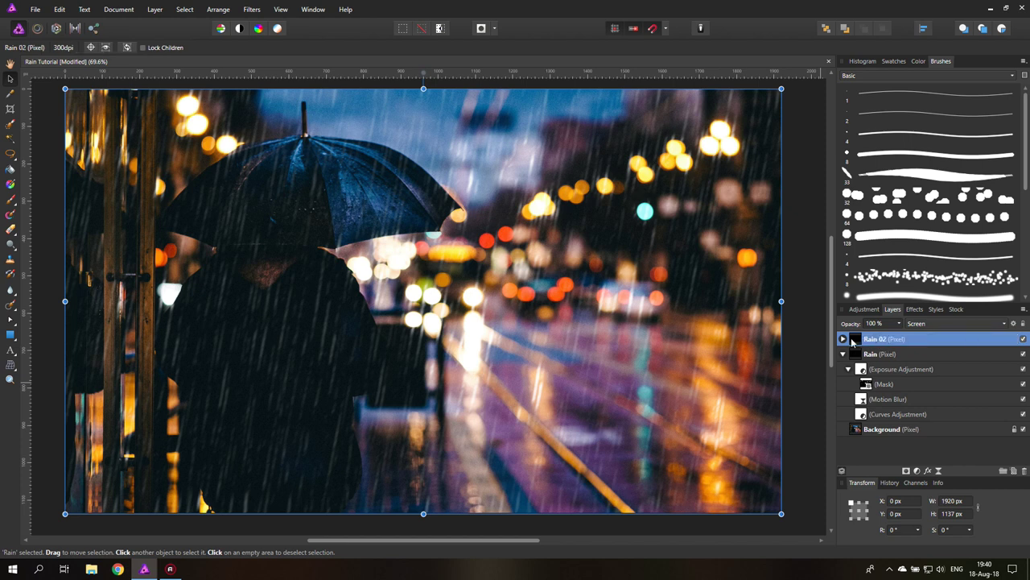
# Expand Rain 02 and hide its copied Exposure adjustment.
pyautogui.click(843, 338)
pyautogui.click(848, 354)
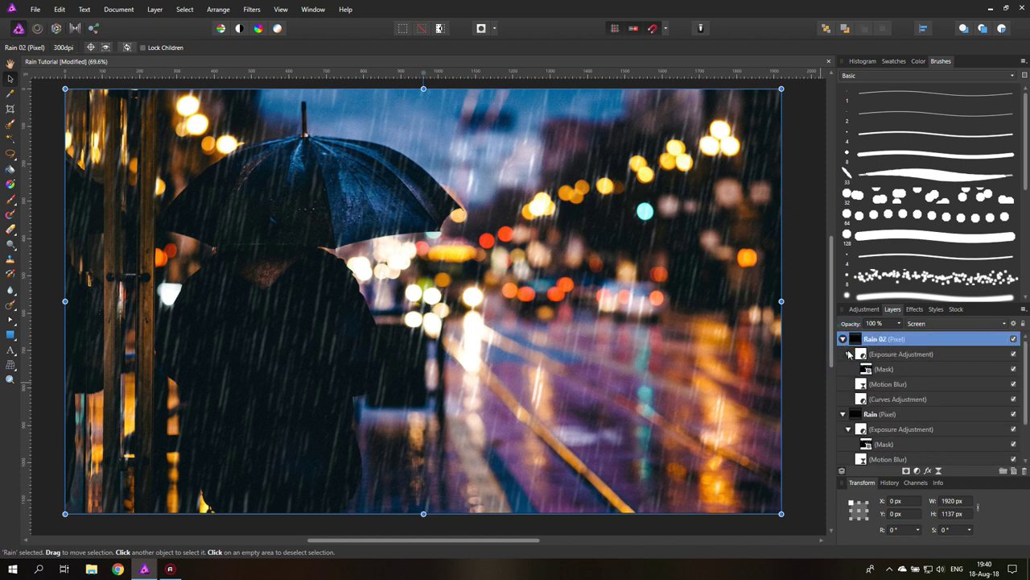
pyautogui.click(867, 370)
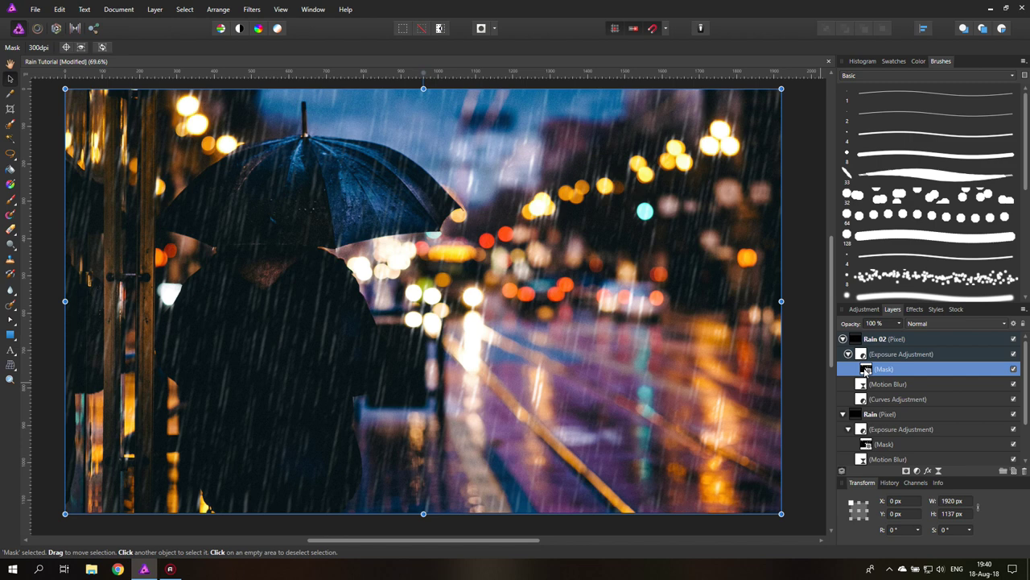
pyautogui.click(1014, 355)
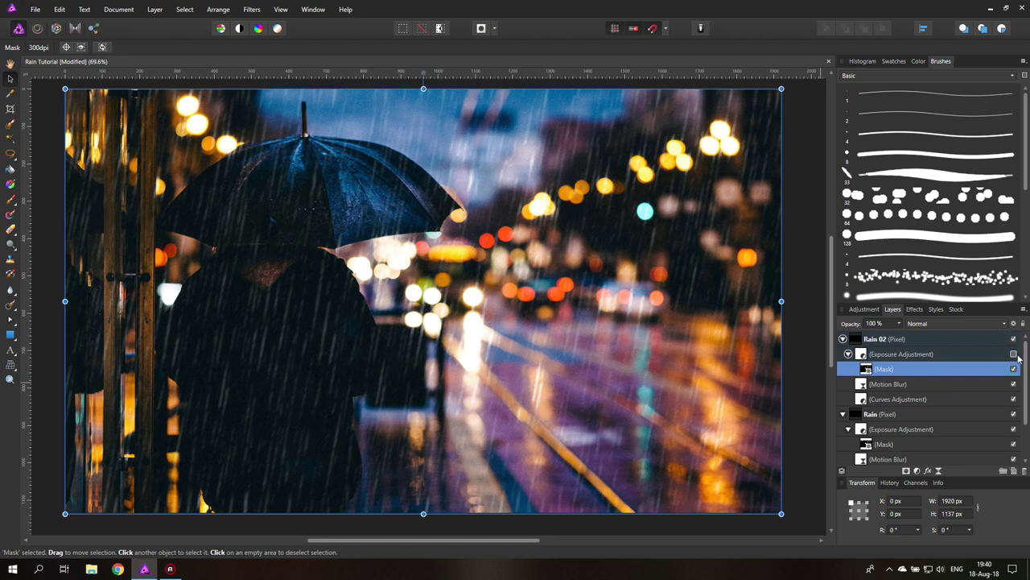
# Drag Rain 02's hidden Exposure adjustment out to the top of the layer stack, then reselect Rain 02.
pyautogui.click(1013, 355)
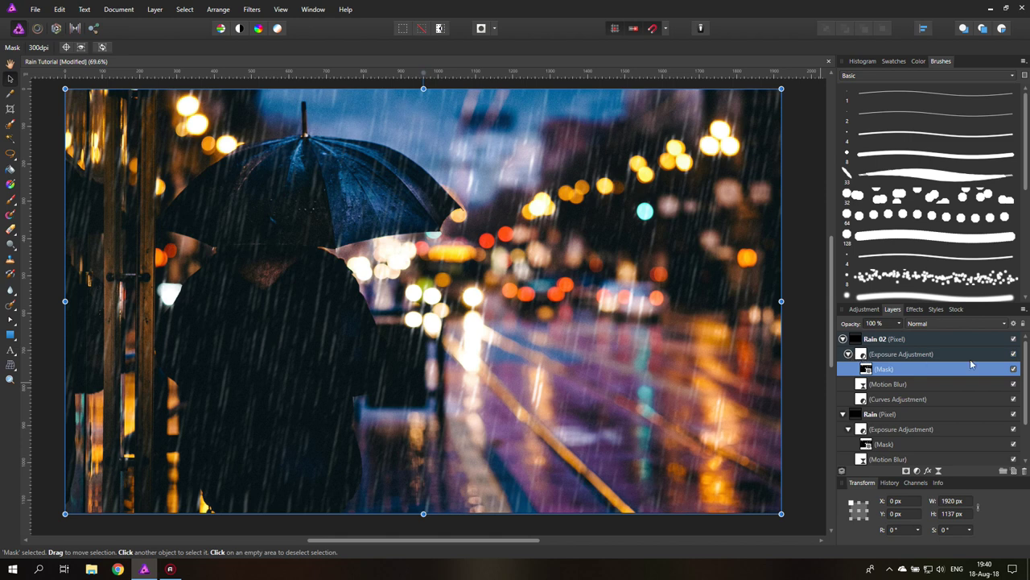
pyautogui.click(1013, 355)
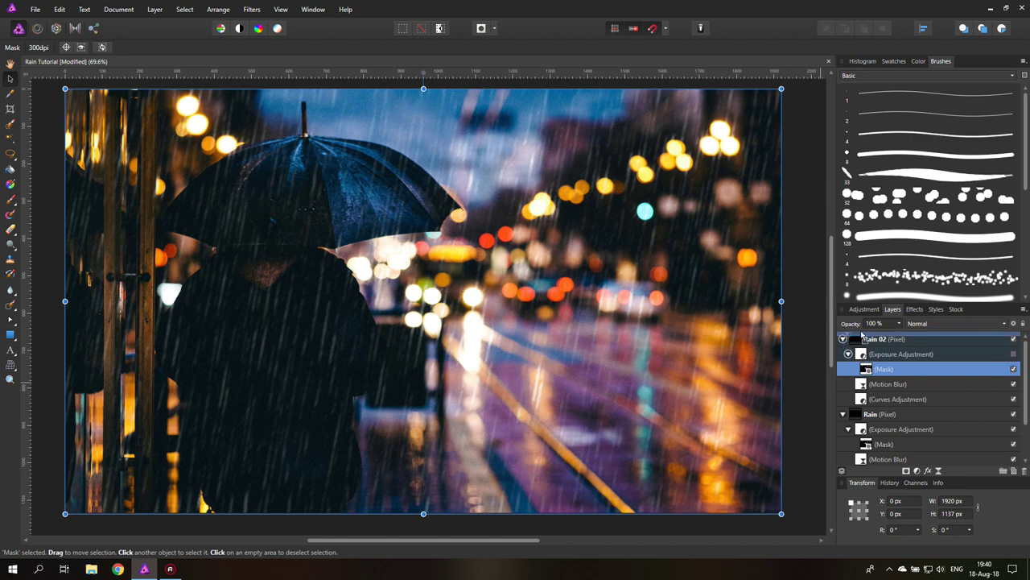
pyautogui.moveTo(862, 334); pyautogui.dragTo(861, 337)
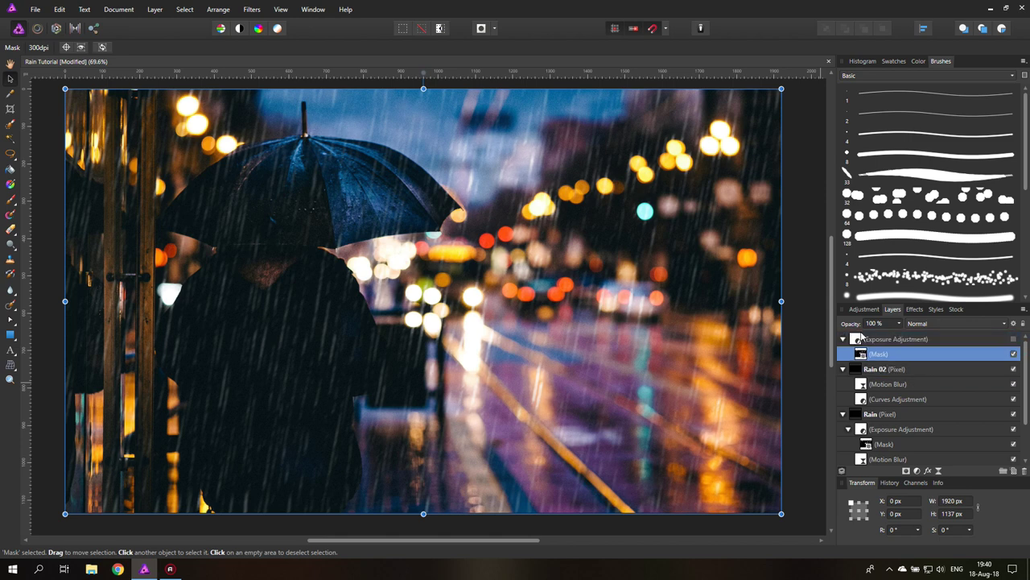
pyautogui.click(857, 373)
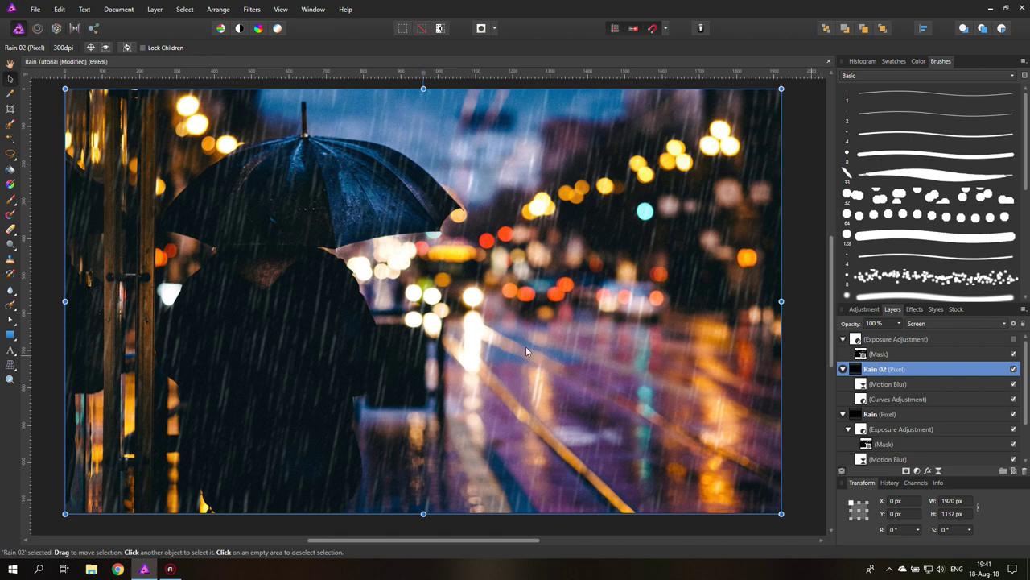
# Rotate Rain 02 by 10.9° and enlarge it to about 2687 × 1591 px to cover the photo.
pyautogui.click(10, 380)
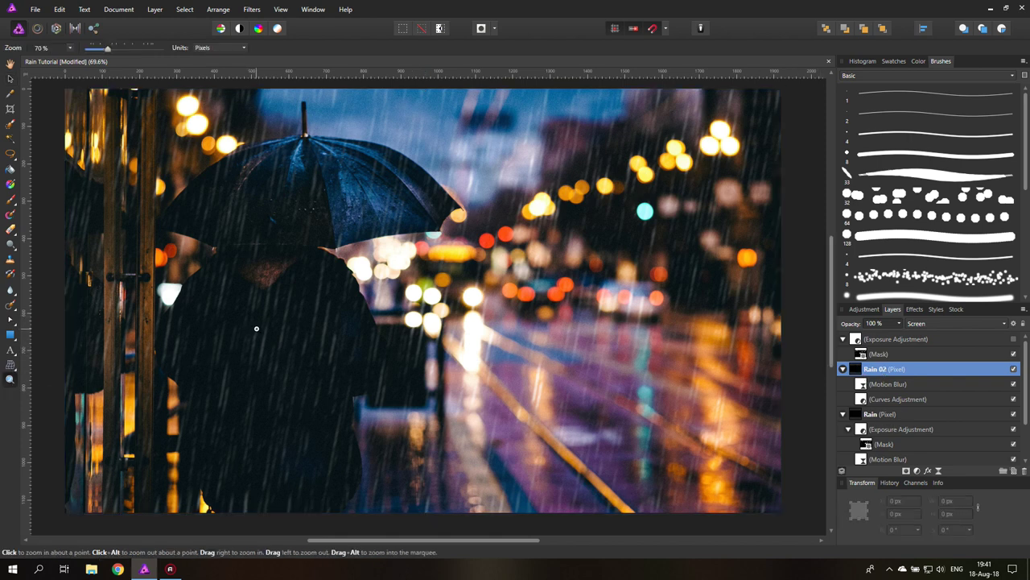
pyautogui.keyDown('alt'); pyautogui.click(307, 322); pyautogui.keyUp('alt')
pyautogui.keyDown('alt'); pyautogui.click(307, 322); pyautogui.keyUp('alt')
pyautogui.keyDown('alt'); pyautogui.click(307, 322); pyautogui.keyUp('alt')
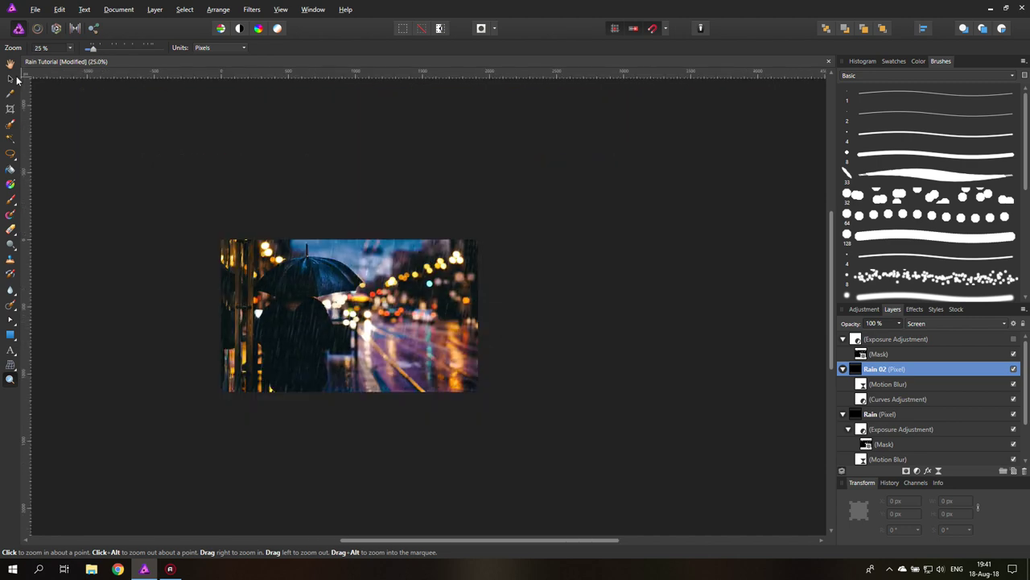
pyautogui.click(11, 79)
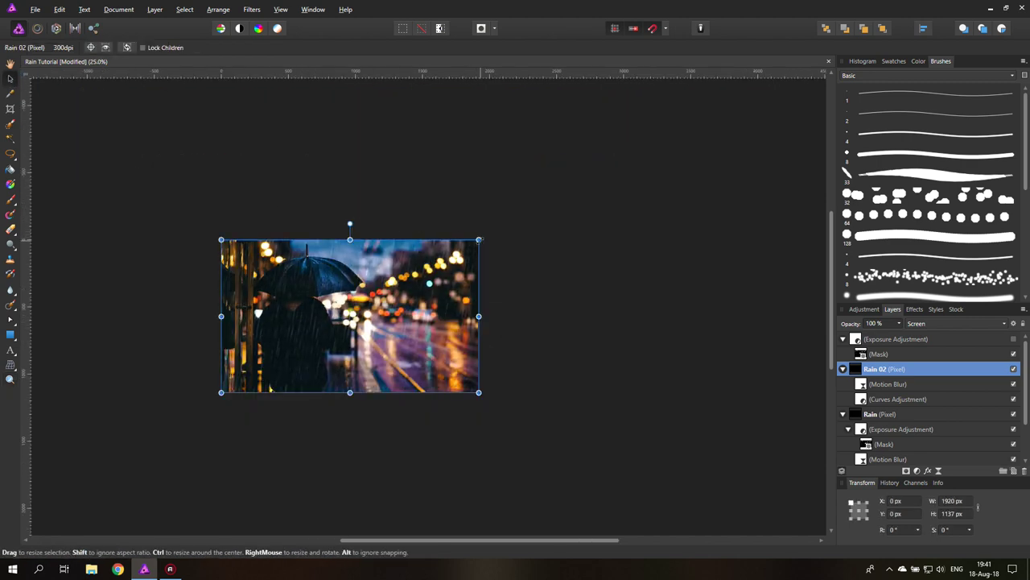
pyautogui.click(483, 240)
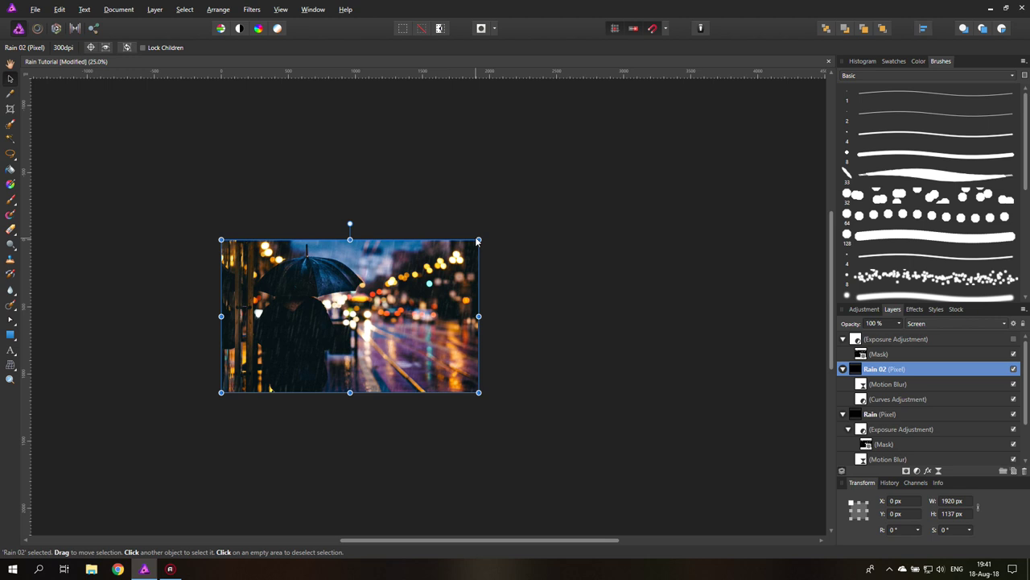
pyautogui.moveTo(478, 240); pyautogui.dragTo(521, 214)
pyautogui.moveTo(348, 195); pyautogui.dragTo(327, 199)
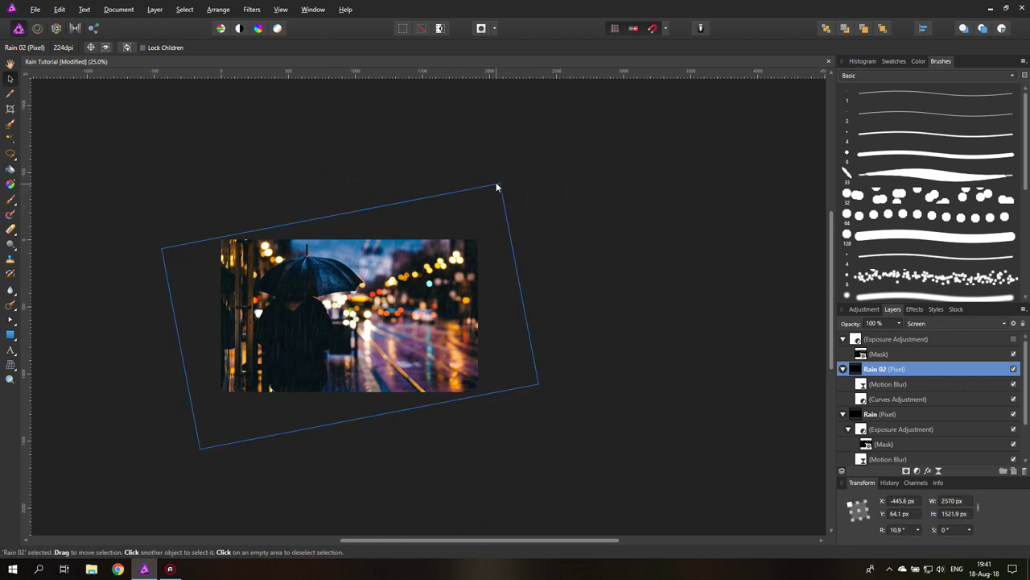
pyautogui.moveTo(500, 184); pyautogui.dragTo(507, 177)
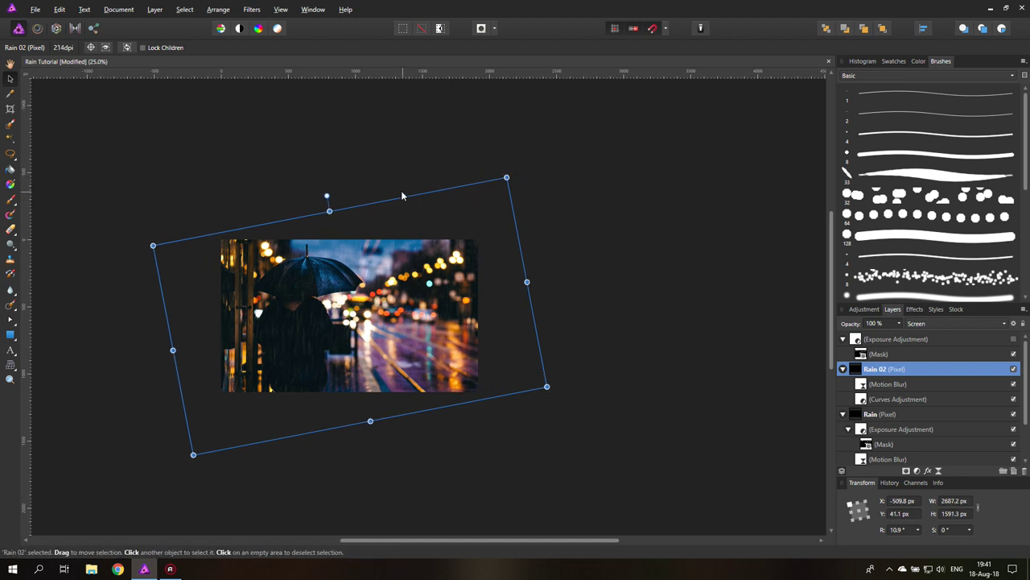
pyautogui.hotkey('ctrl', '0')
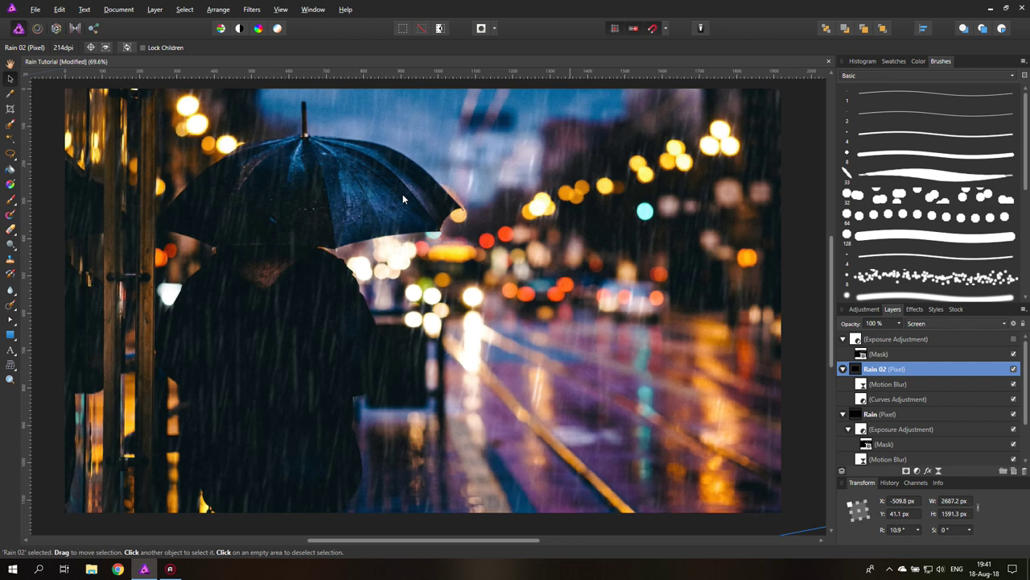
# Mesh-warp Rain 02, bending its right, left and top edges outward into curves.
pyautogui.click(11, 379)
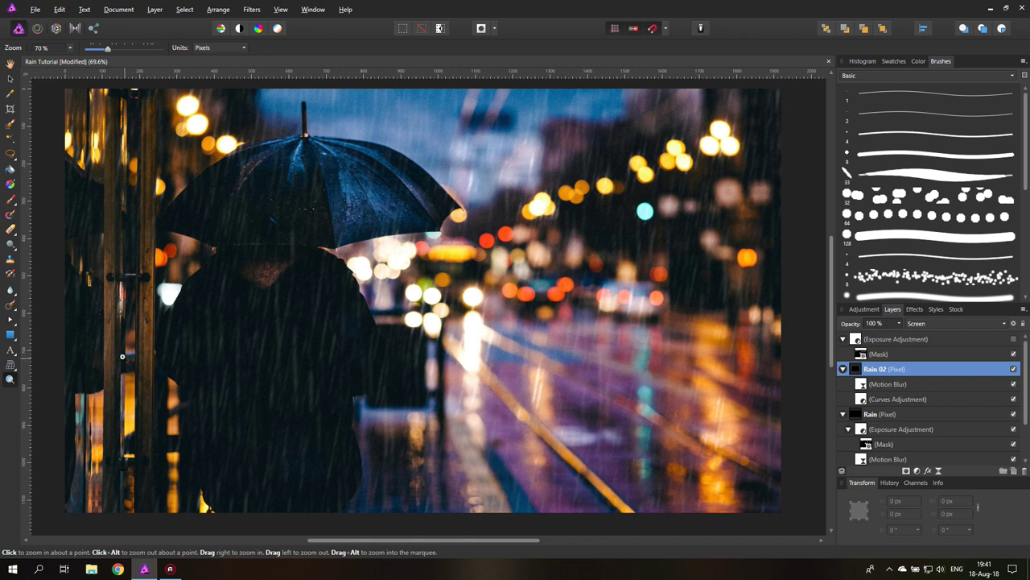
pyautogui.keyDown('alt'); pyautogui.click(153, 353); pyautogui.keyUp('alt')
pyautogui.keyDown('alt'); pyautogui.click(152, 352); pyautogui.keyUp('alt')
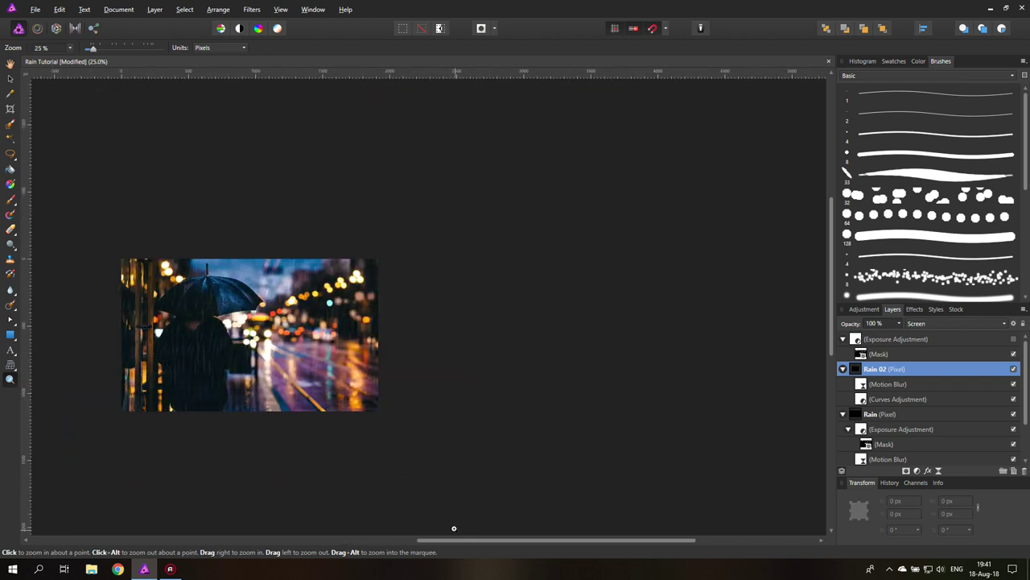
pyautogui.moveTo(455, 543); pyautogui.dragTo(377, 543)
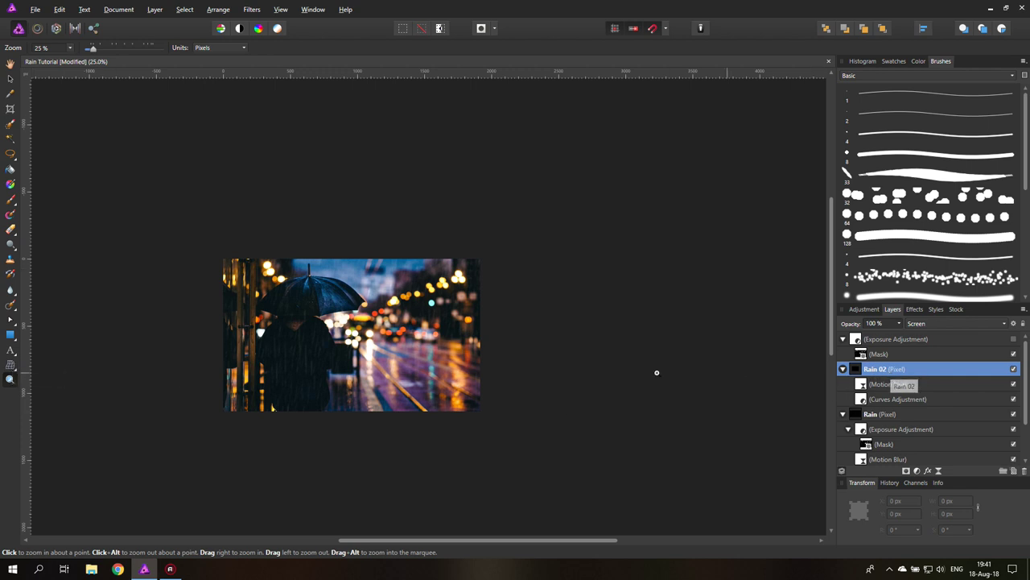
pyautogui.click(10, 367)
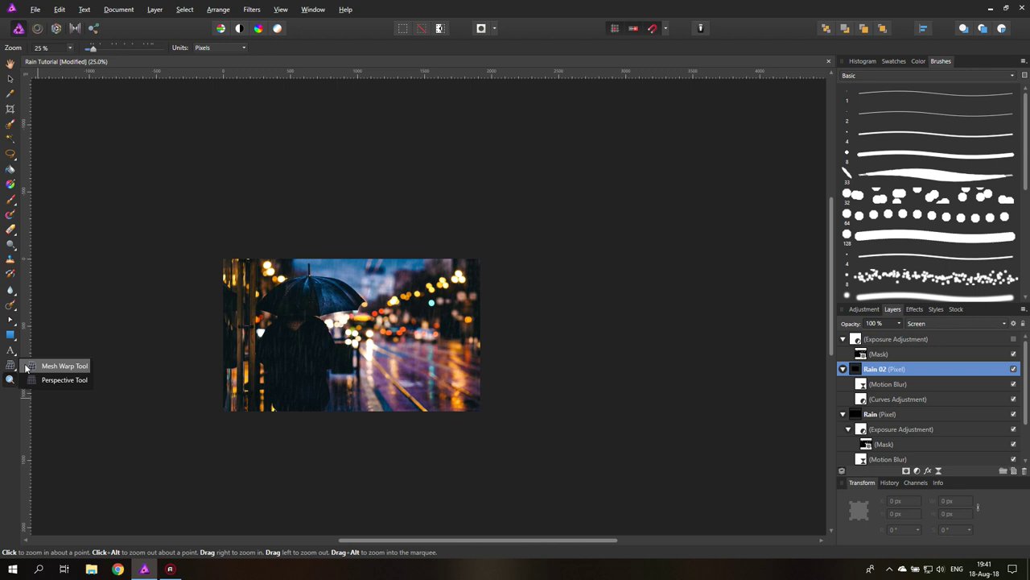
pyautogui.click(26, 367)
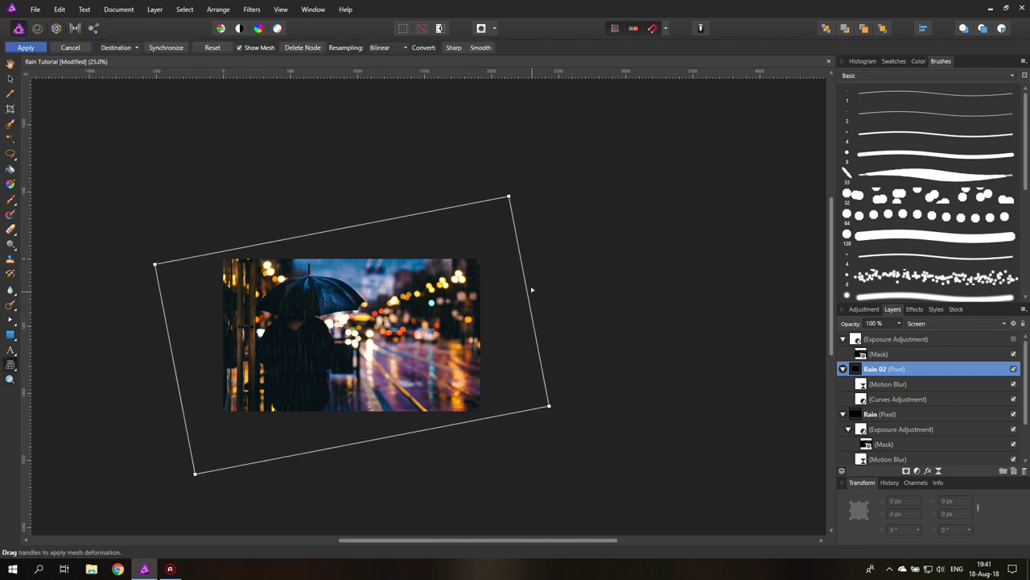
pyautogui.moveTo(525, 287); pyautogui.dragTo(551, 286)
pyautogui.moveTo(191, 455)
pyautogui.mouseDown()
pyautogui.moveTo(170, 407)
pyautogui.moveTo(187, 448)
pyautogui.mouseUp()
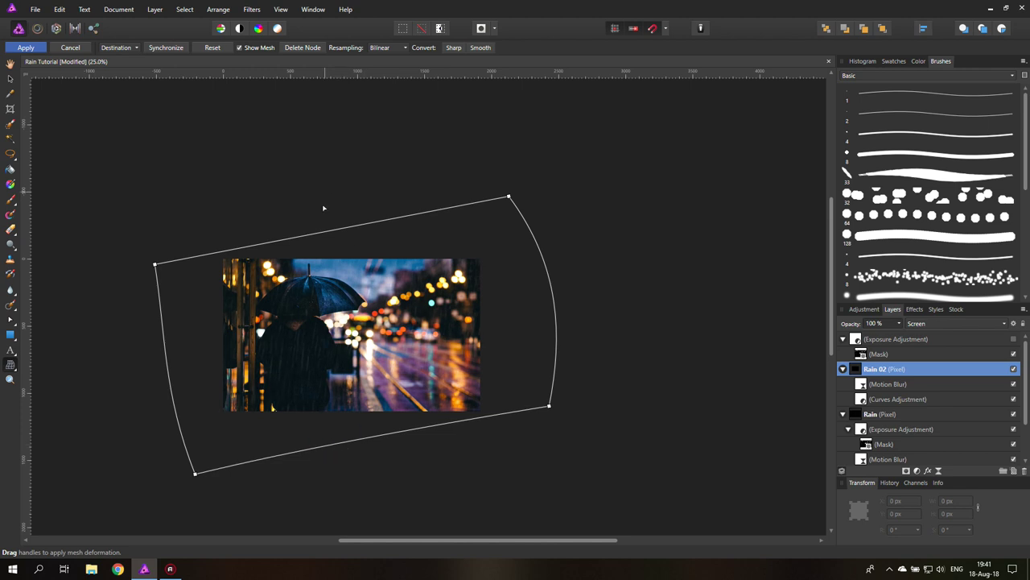
pyautogui.moveTo(352, 229); pyautogui.dragTo(333, 223)
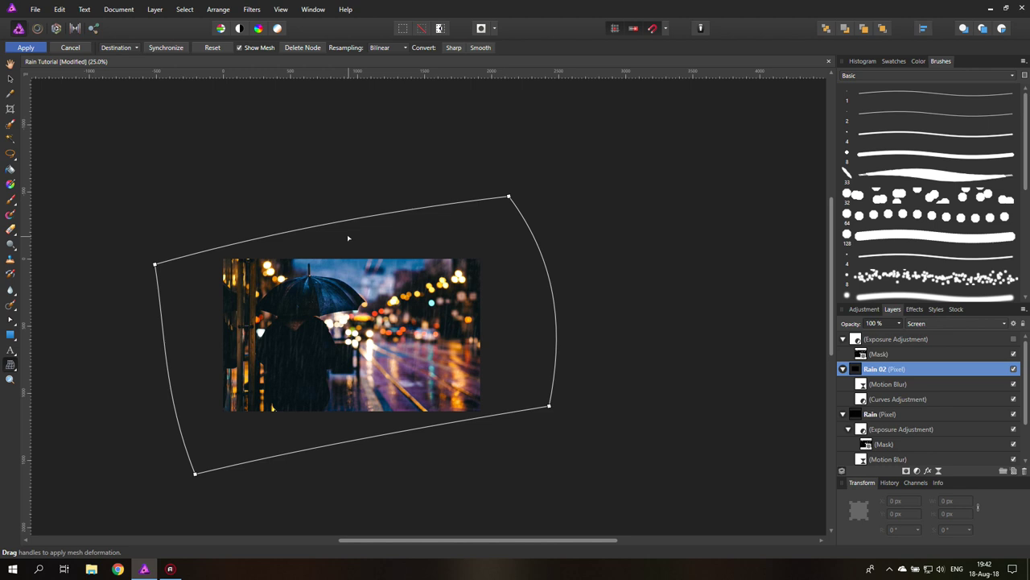
pyautogui.hotkey('ctrl', '0')
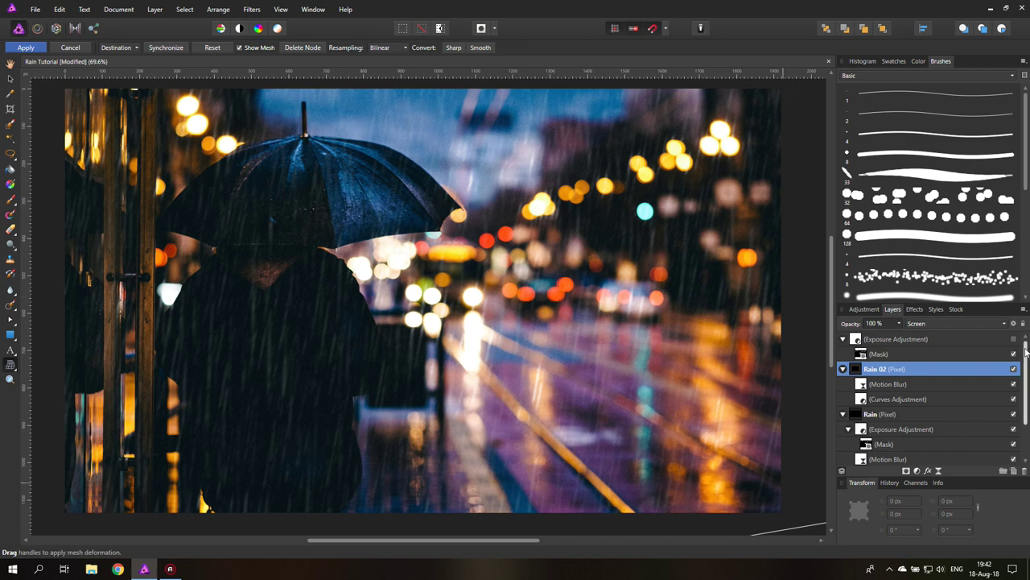
# Compare with the first Rain layer hidden, then switch off Rain 02's Motion Blur.
pyautogui.click(1013, 414)
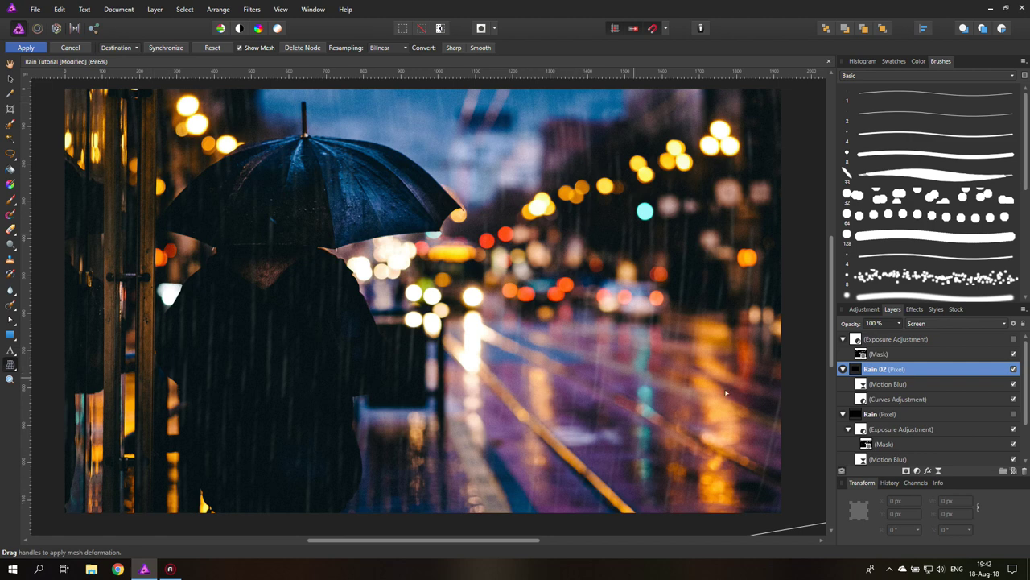
pyautogui.click(1013, 414)
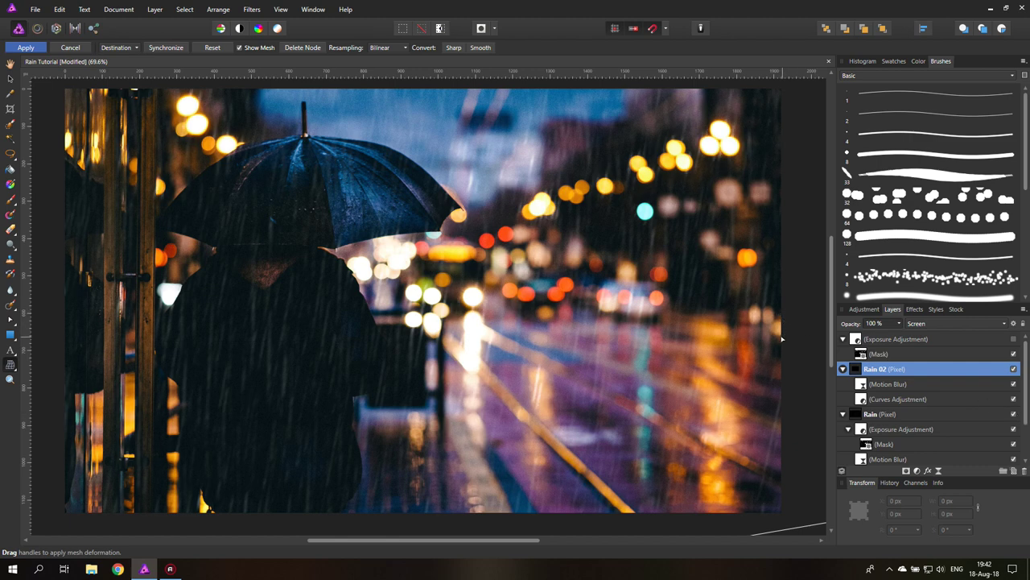
pyautogui.click(1014, 385)
pyautogui.click(863, 387)
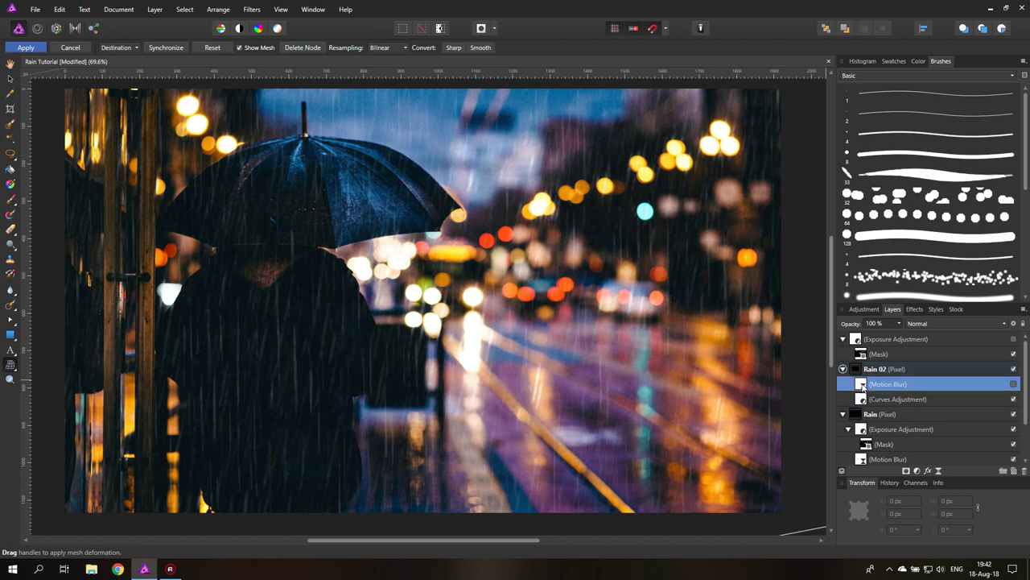
# In Rain 02's Curves, move the black point right and the white point left.
pyautogui.doubleClick(863, 399)
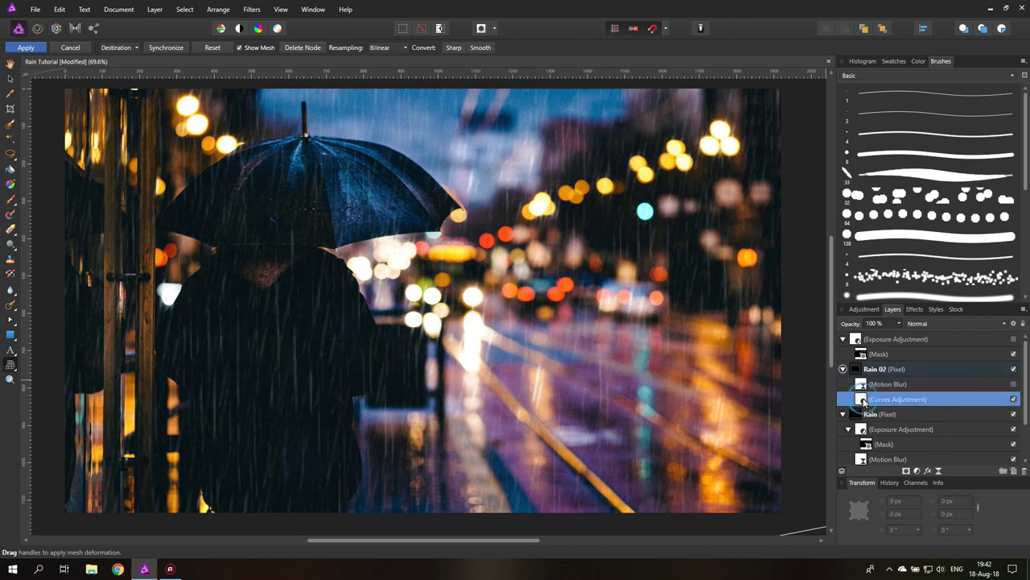
pyautogui.moveTo(706, 466); pyautogui.dragTo(703, 463)
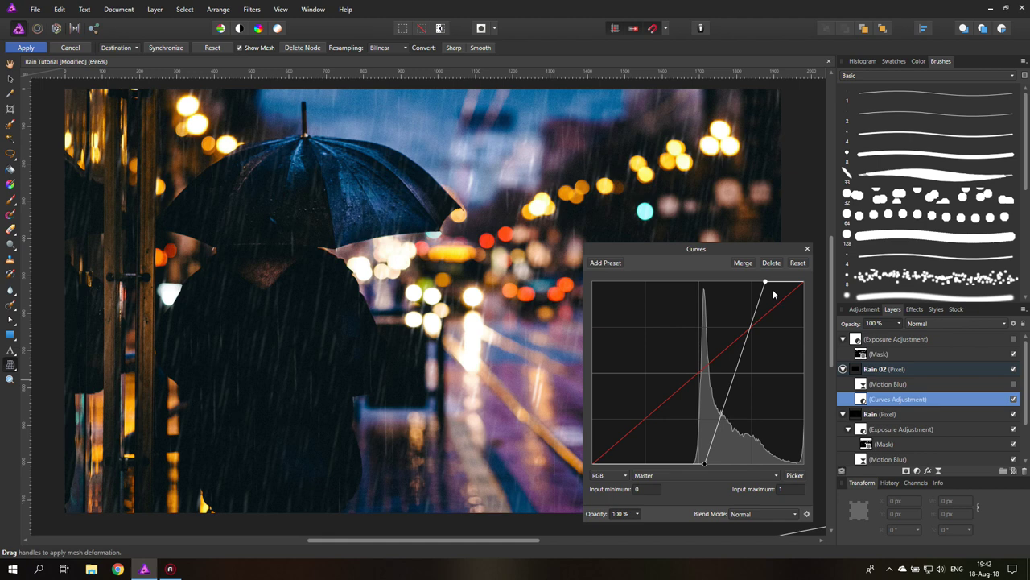
pyautogui.moveTo(765, 282)
pyautogui.mouseDown()
pyautogui.moveTo(732, 285)
pyautogui.moveTo(745, 282)
pyautogui.mouseUp()
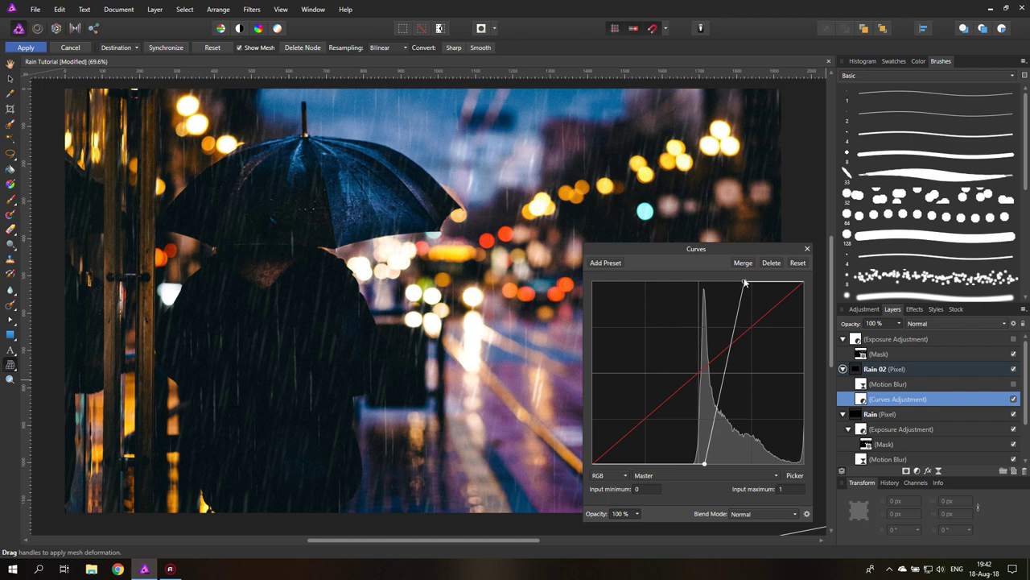
pyautogui.click(806, 249)
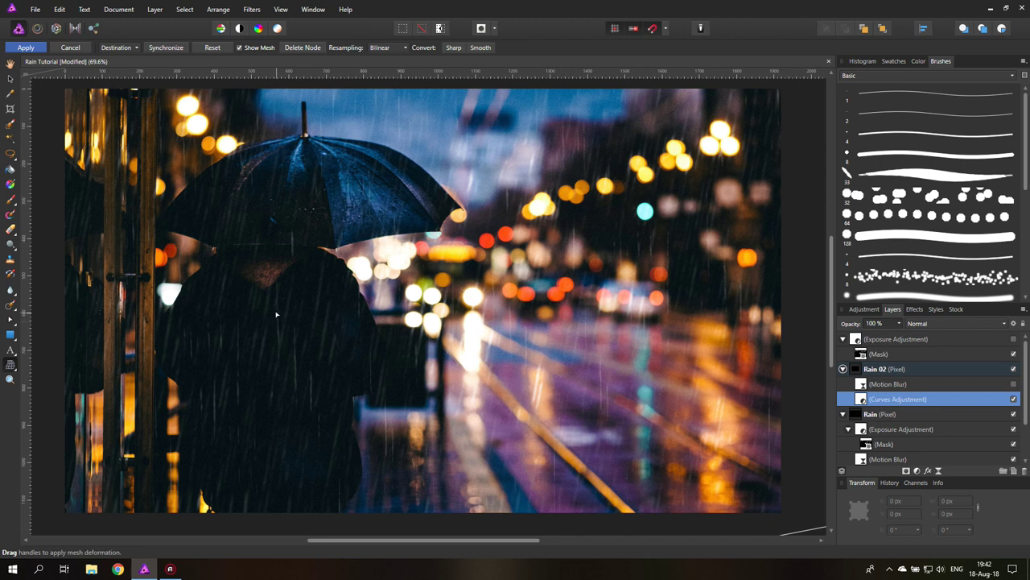
# Move the masked Exposure adjustment into Rain 02 and switch it on.
pyautogui.click(855, 339)
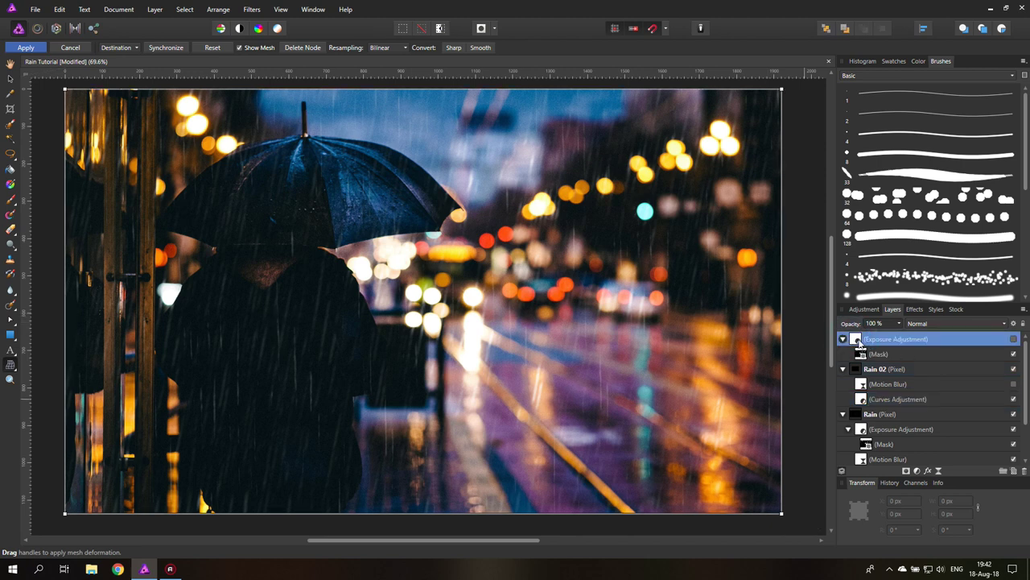
pyautogui.moveTo(856, 339)
pyautogui.mouseDown()
pyautogui.moveTo(861, 381)
pyautogui.moveTo(860, 354)
pyautogui.mouseUp()
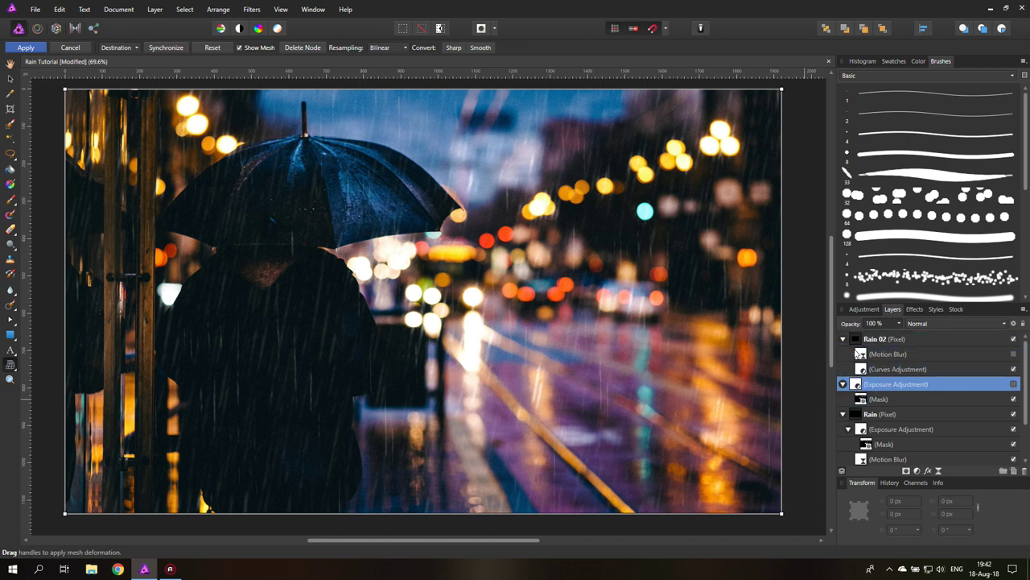
pyautogui.click(1015, 354)
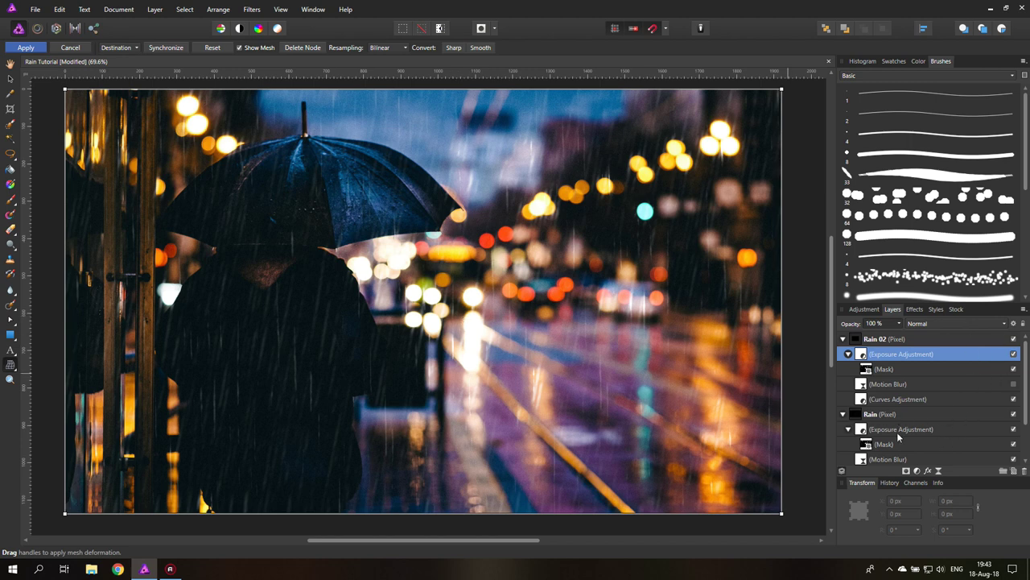
# Toggle both rain layers' Exposure brightening off and back on to compare.
pyautogui.click(1013, 429)
pyautogui.click(1013, 355)
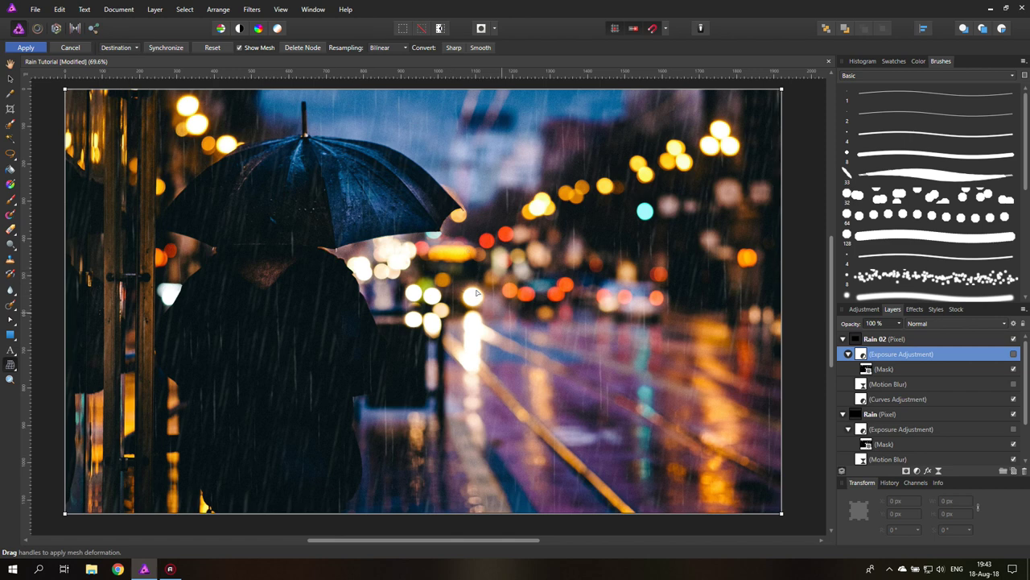
pyautogui.click(1014, 354)
pyautogui.click(1013, 429)
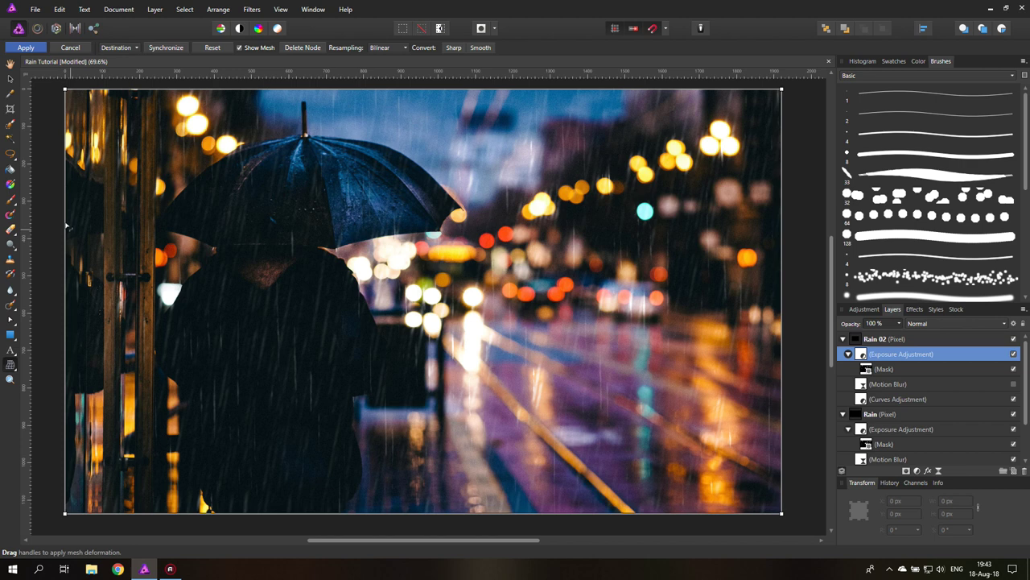
# Commit Rain 02's mesh warp by switching to the View (pan) tool.
pyautogui.click(10, 63)
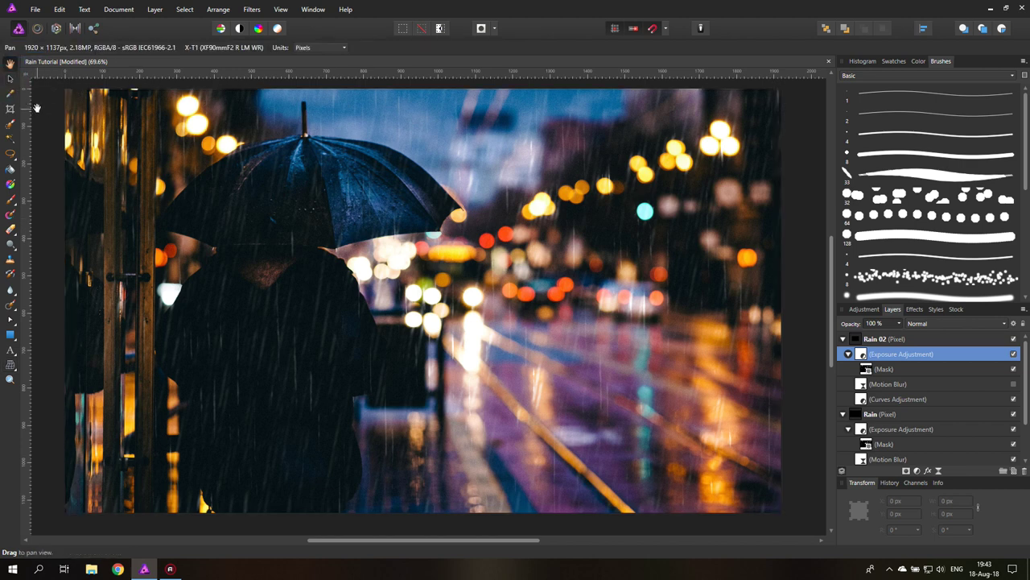